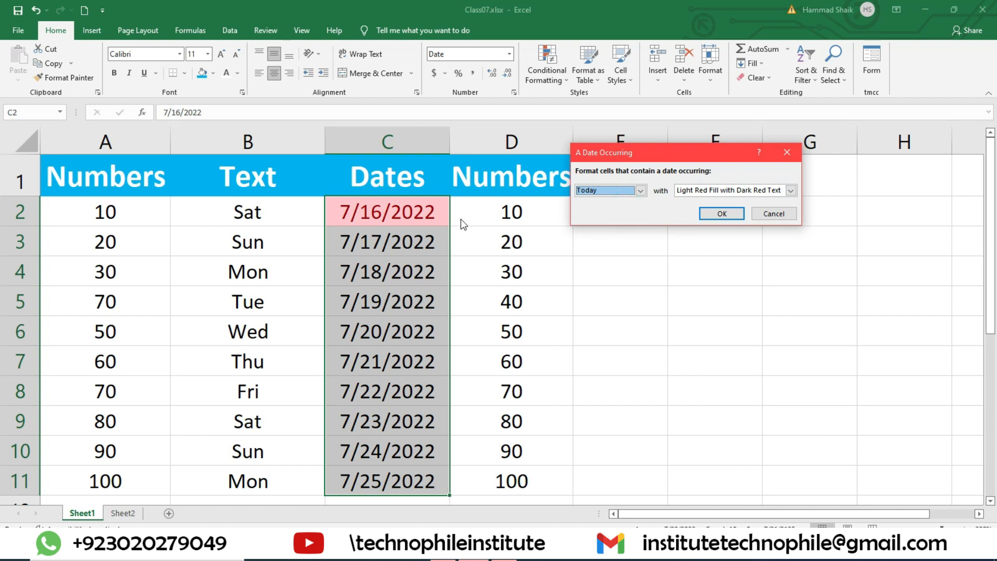
# - Preview the date highlighting rule on the Dates values with Tomorrow, Next week and This week
pyautogui.click(609, 190)
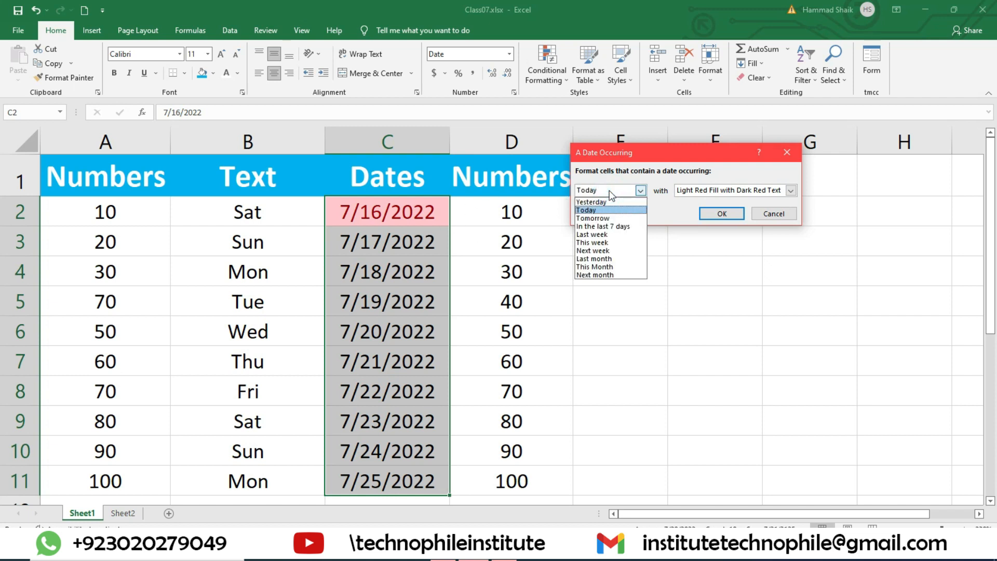
pyautogui.click(610, 218)
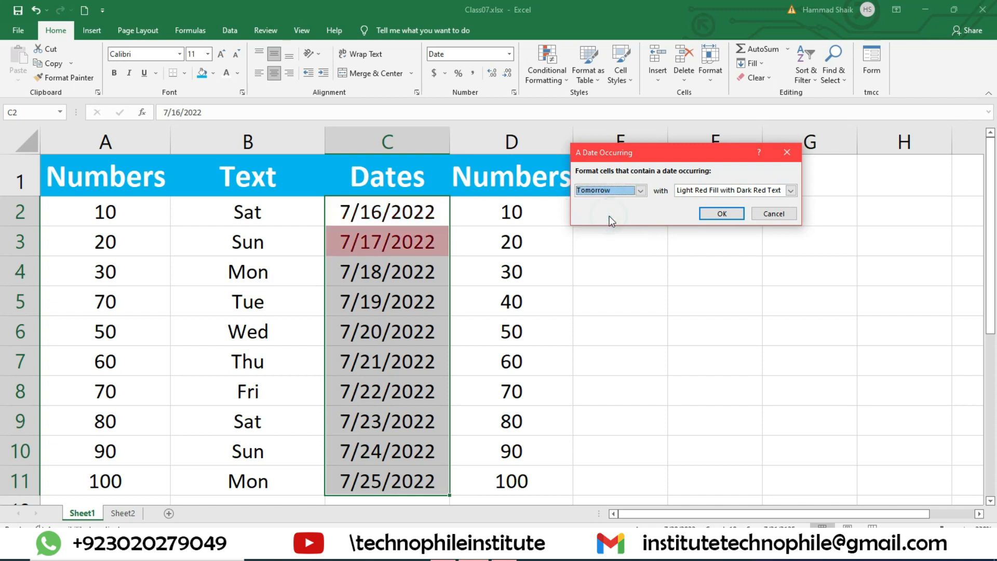
pyautogui.click(641, 190)
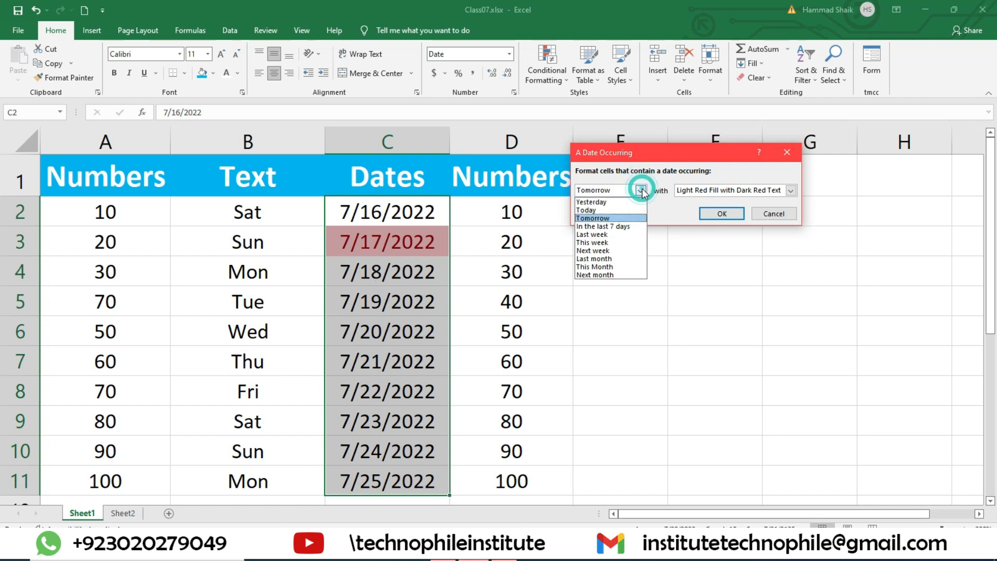
pyautogui.click(603, 251)
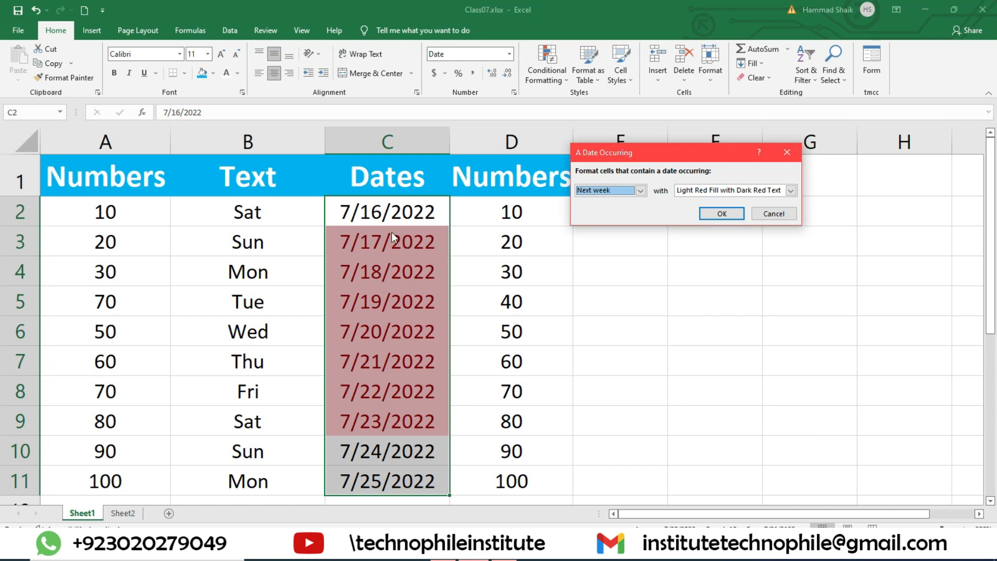
pyautogui.click(641, 190)
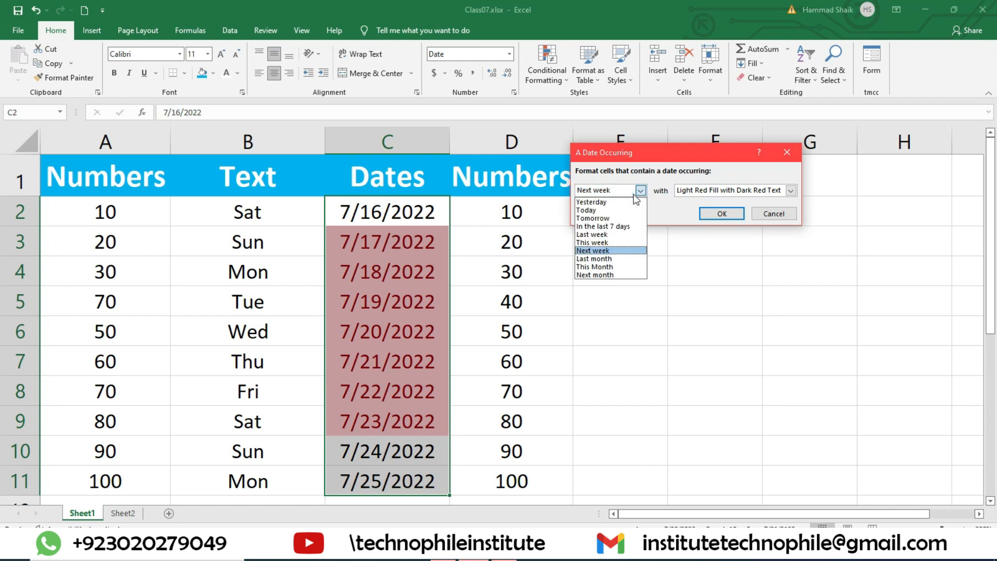
pyautogui.click(616, 245)
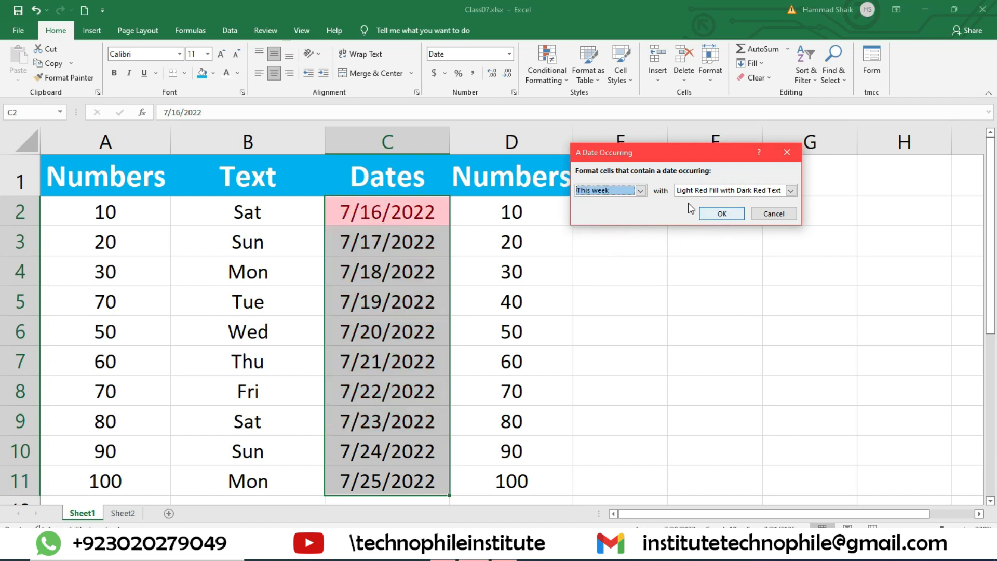
# - Apply the date highlighting rule for Next week with Light Red Fill with Dark Red Text to C2:C11
pyautogui.click(641, 190)
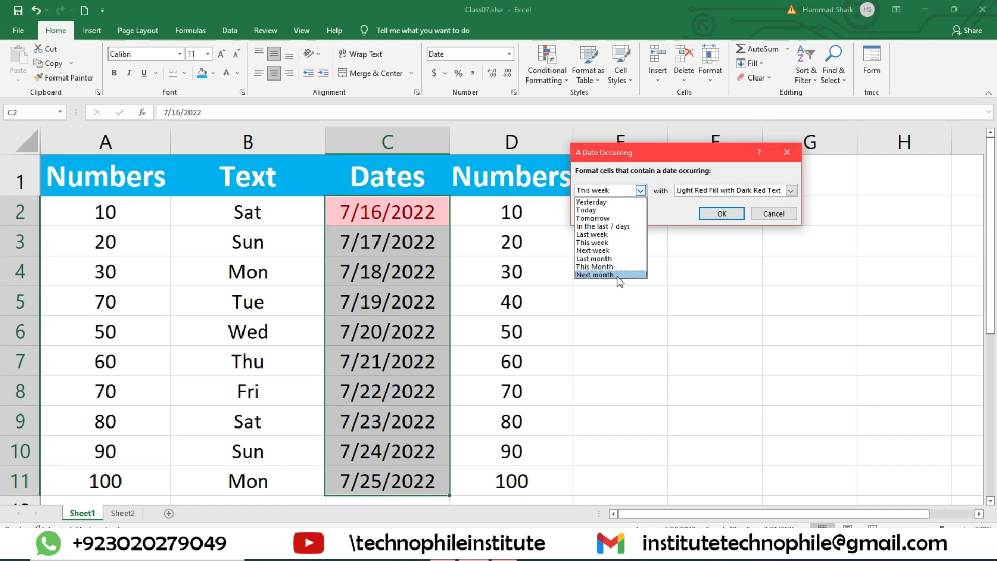
pyautogui.click(615, 250)
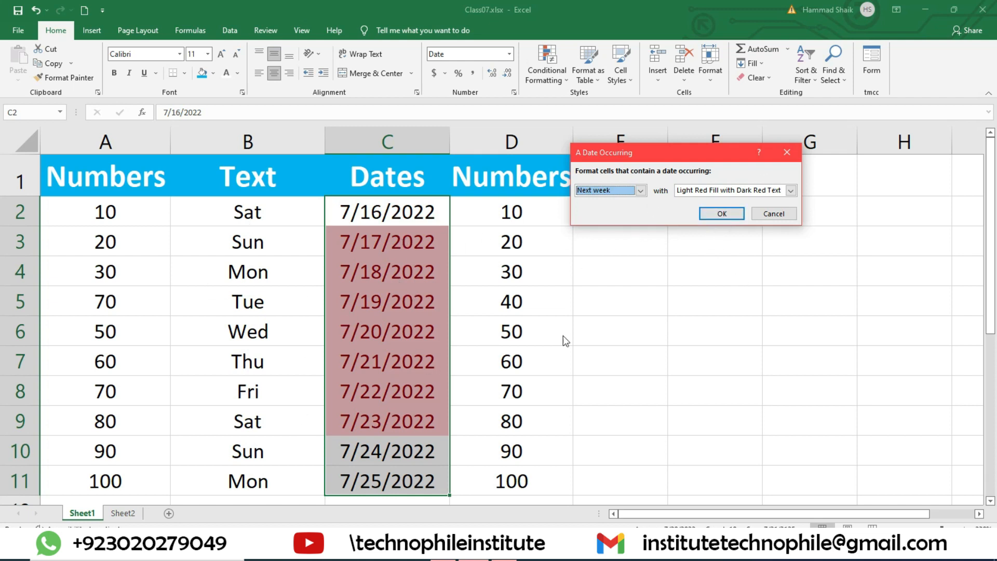
pyautogui.click(721, 215)
# - Clear the conditional formatting rules from the selected Dates cells
pyautogui.click(548, 62)
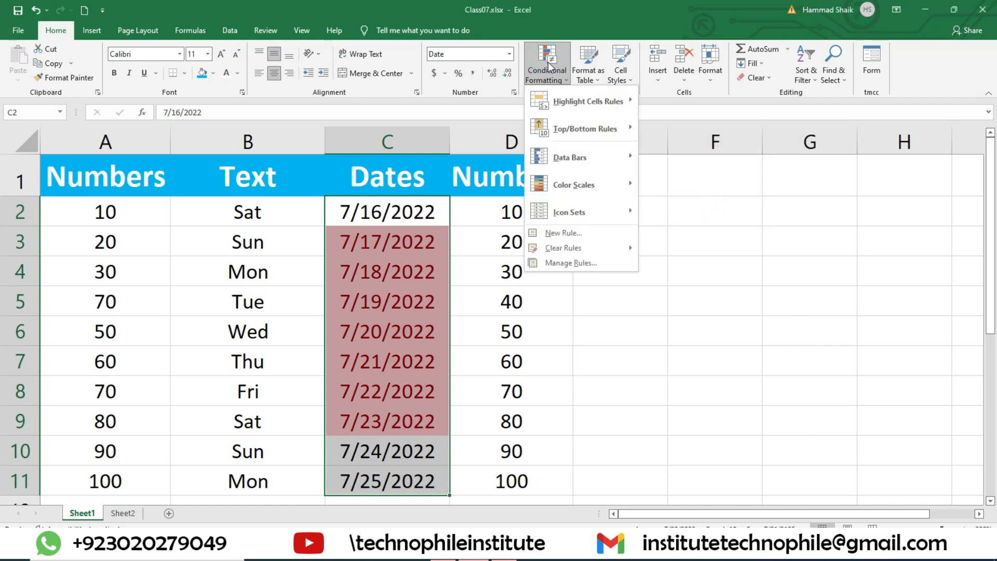
pyautogui.moveTo(590, 248)
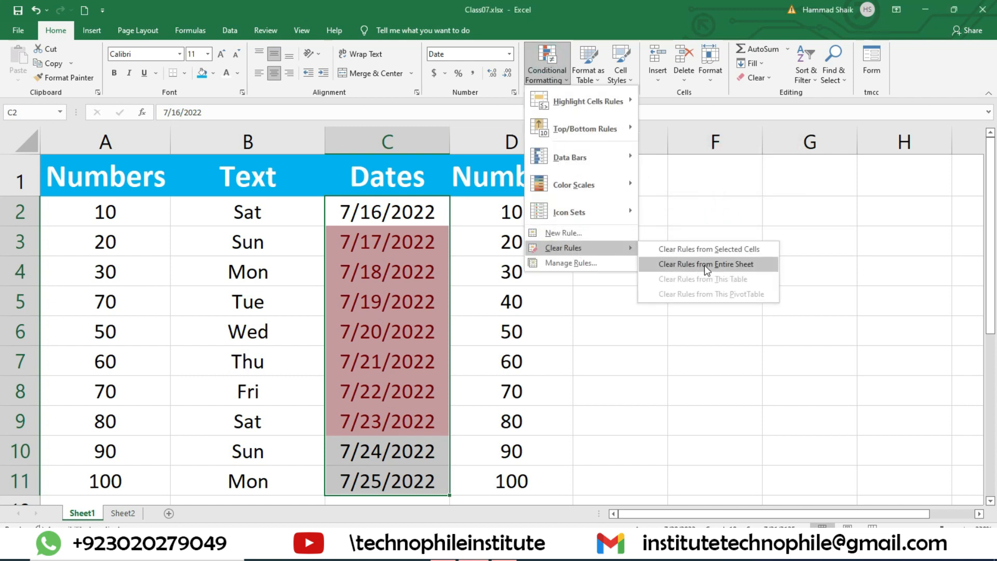
pyautogui.click(720, 251)
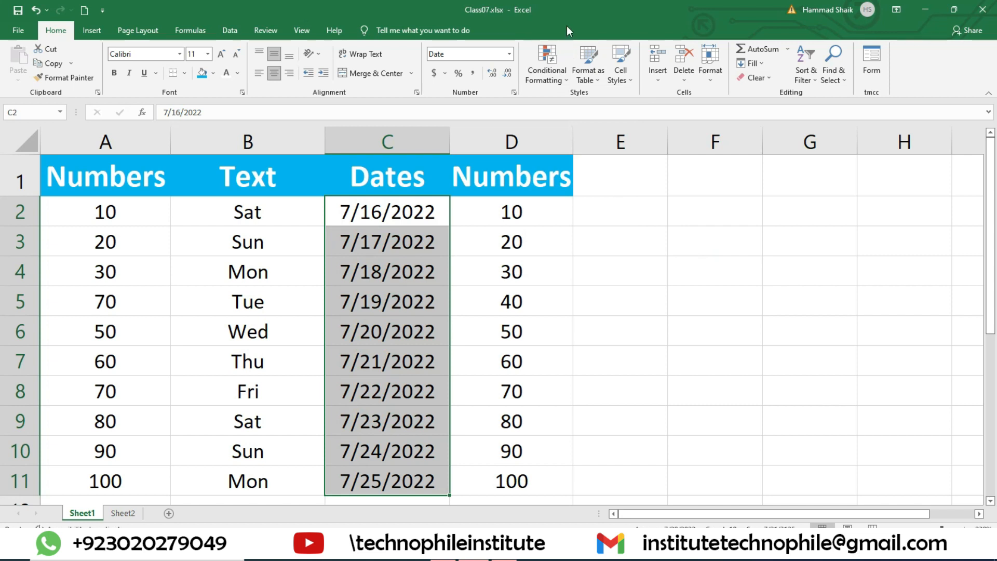
pyautogui.click(557, 50)
pyautogui.moveTo(602, 101)
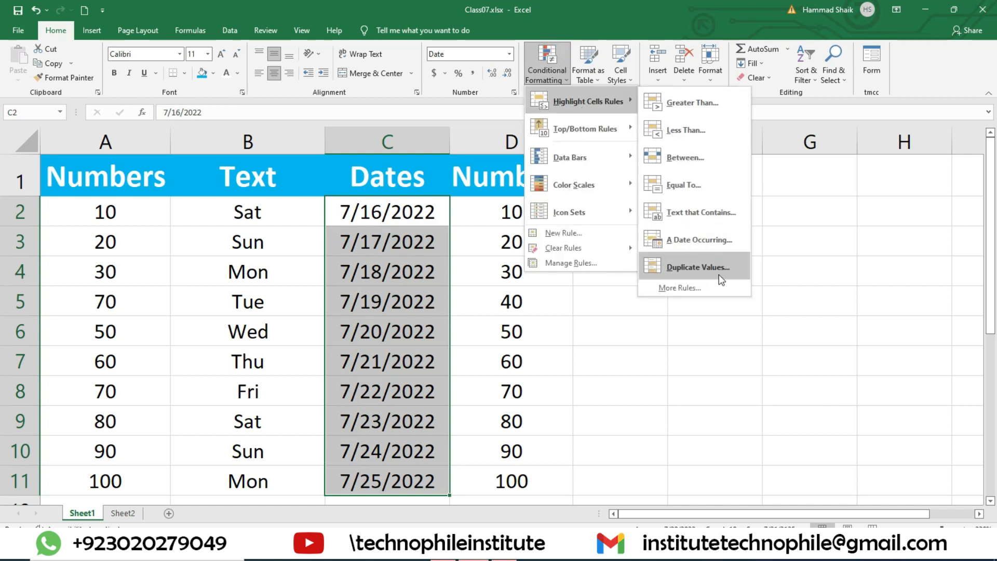
pyautogui.click(267, 216)
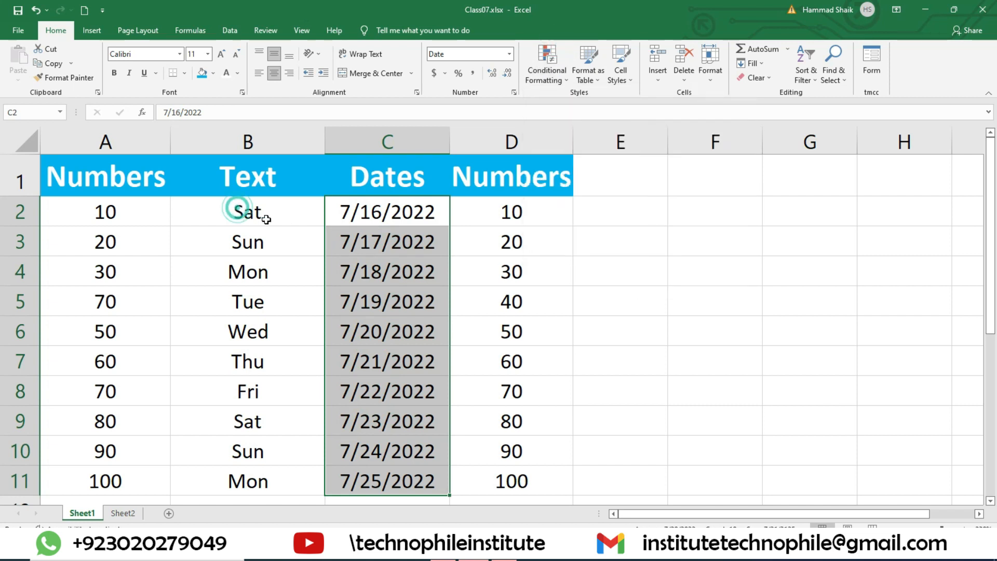
# - Set up a Duplicate Values rule on B2:B11 with Light Red Fill with Dark Red Text
pyautogui.moveTo(272, 213); pyautogui.dragTo(301, 491)
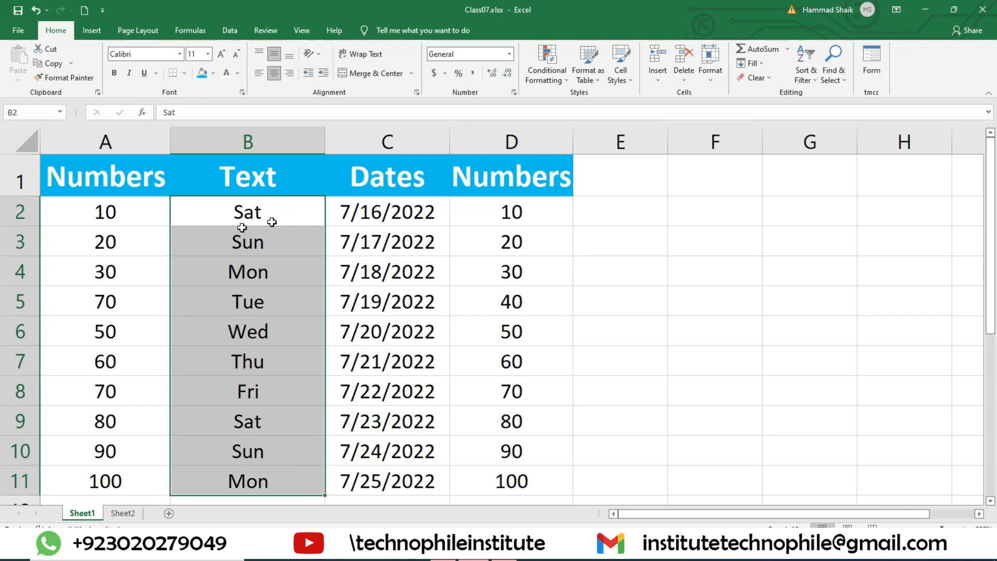
pyautogui.click(547, 70)
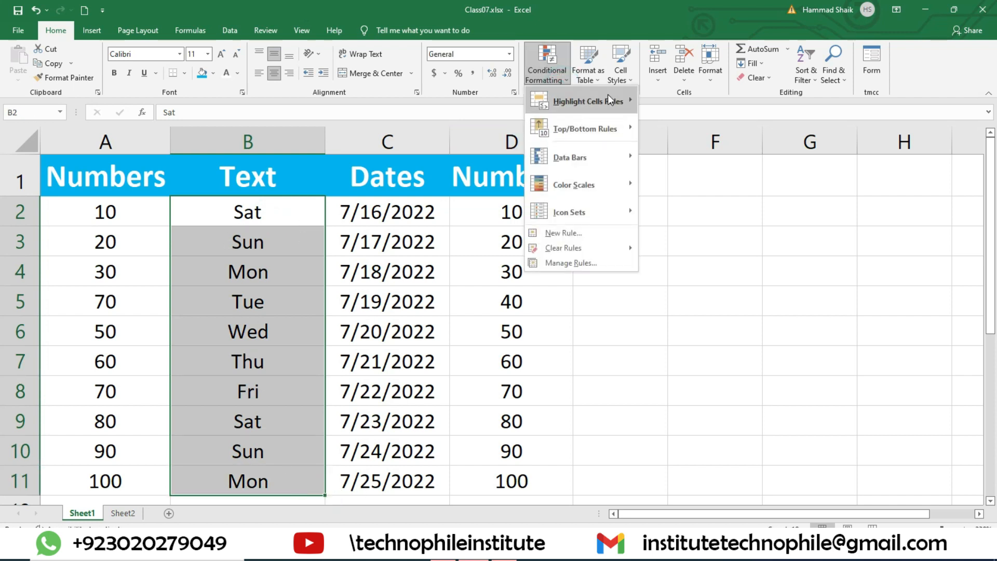
pyautogui.moveTo(597, 101)
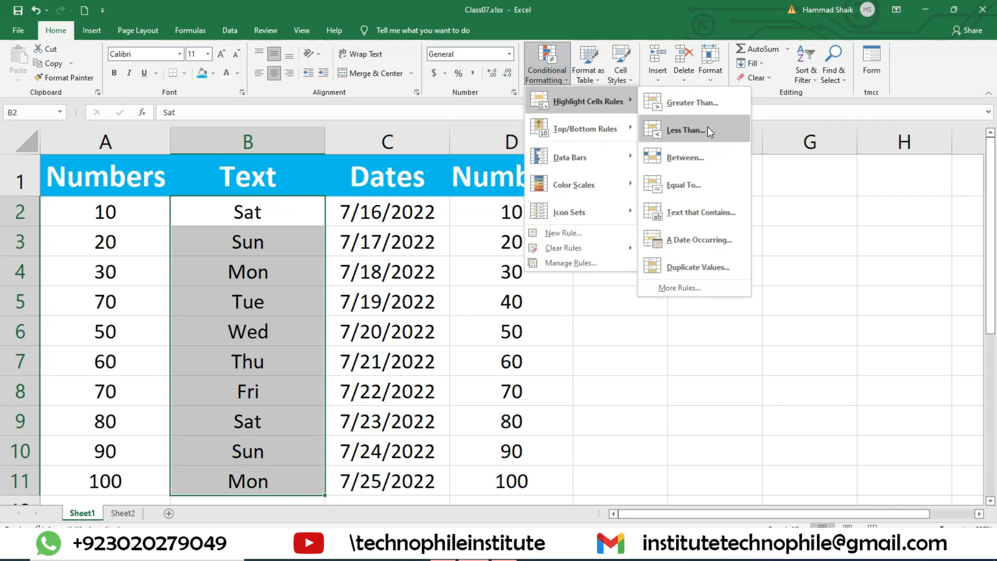
pyautogui.click(723, 267)
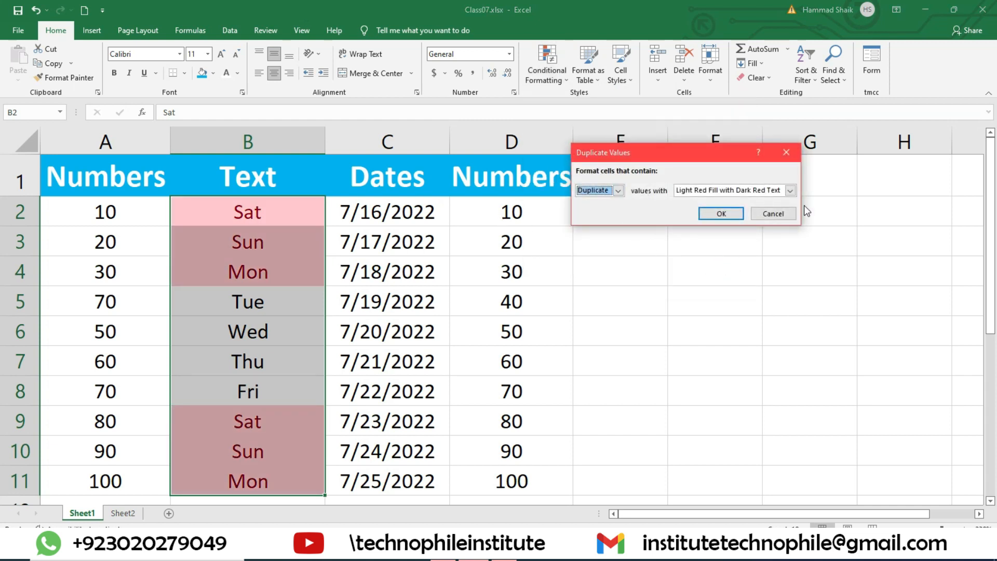
pyautogui.click(754, 195)
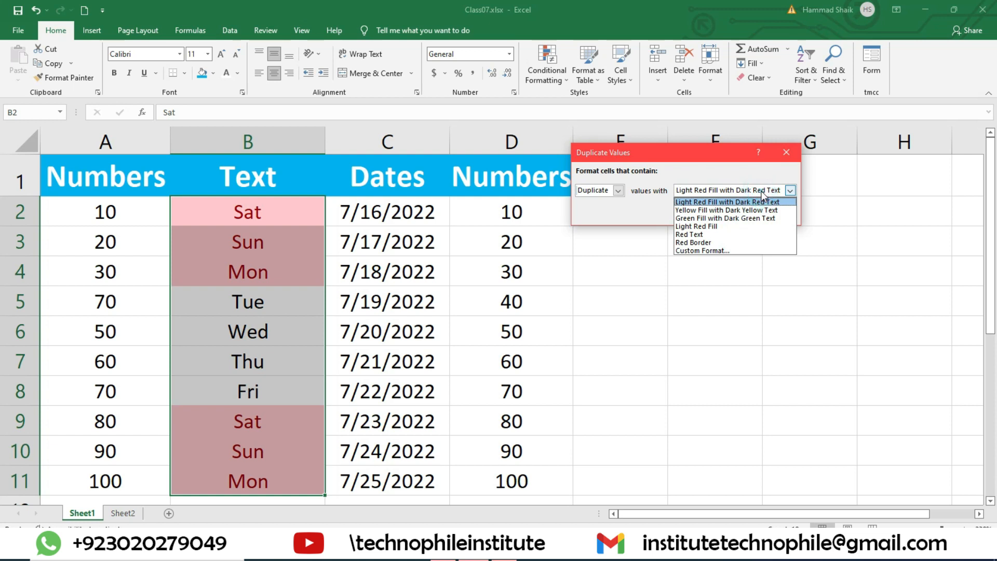
pyautogui.click(755, 200)
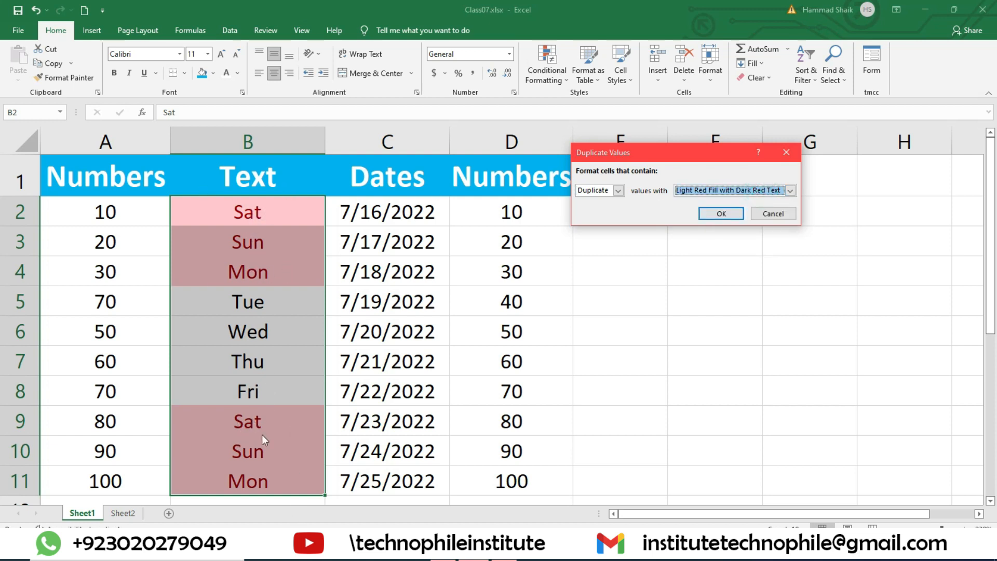
# - Switch the rule for the Text column to Unique values and apply it
pyautogui.click(618, 191)
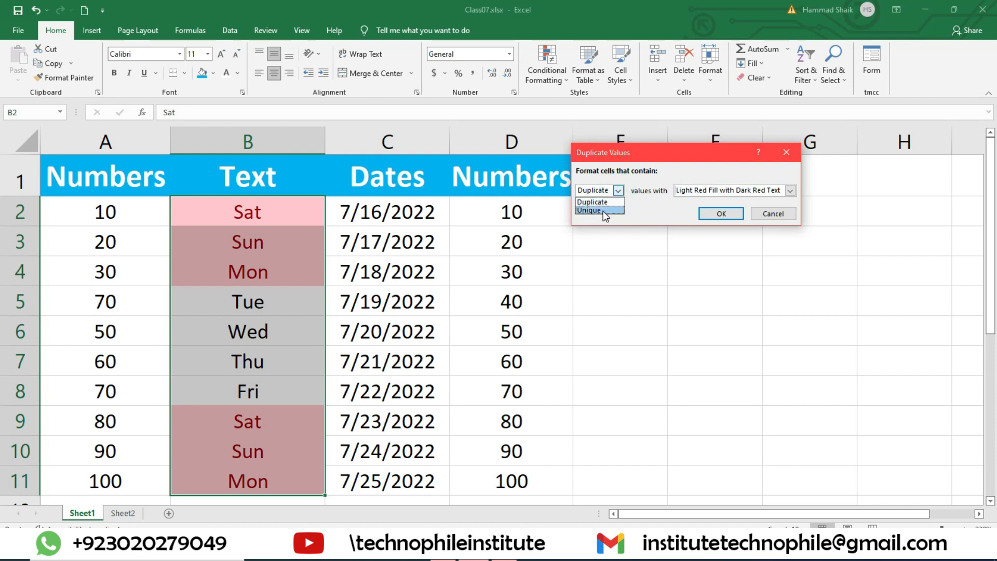
pyautogui.click(603, 210)
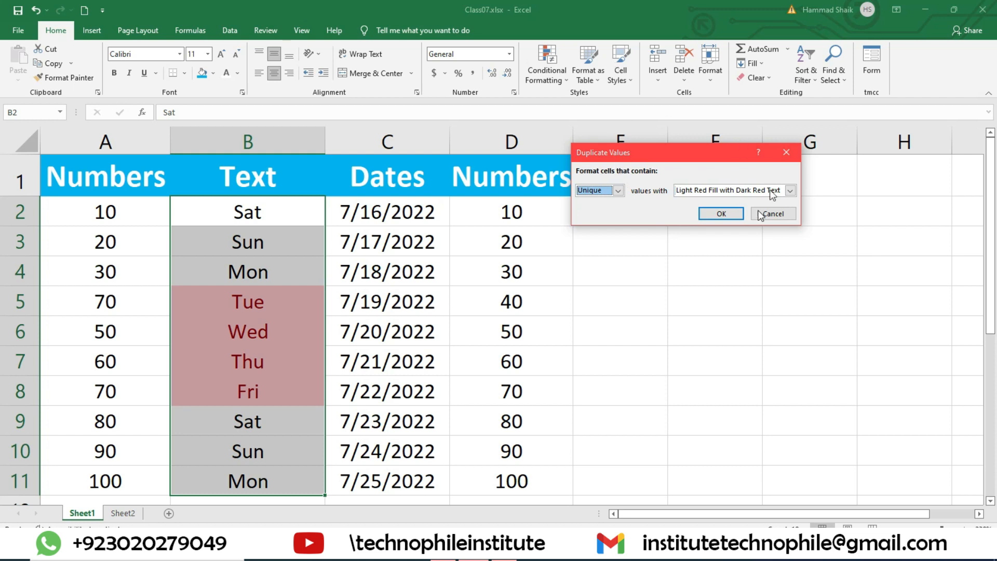
pyautogui.click(724, 214)
# - Clear the conditional formatting rules from the entire sheet
pyautogui.click(561, 79)
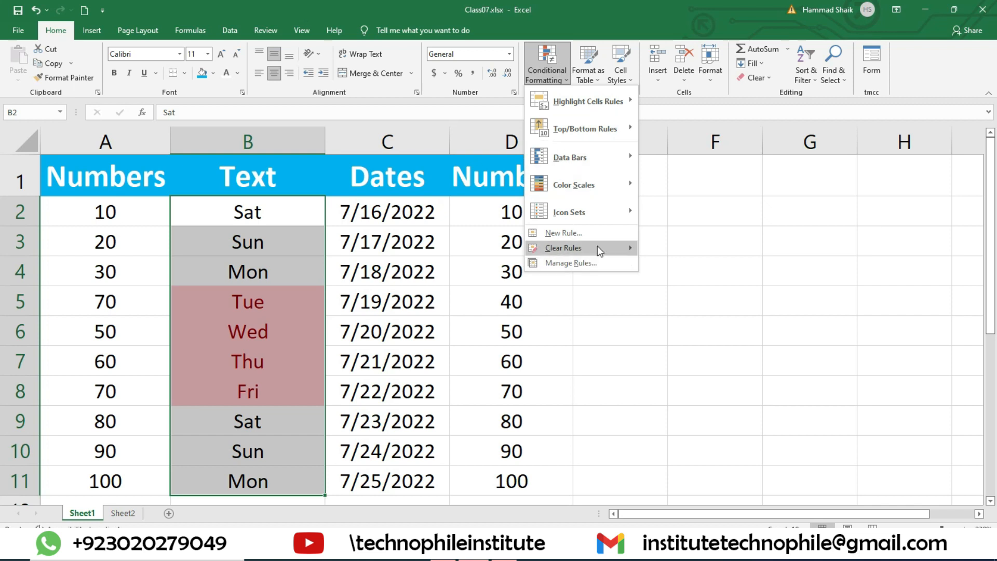
pyautogui.moveTo(614, 251)
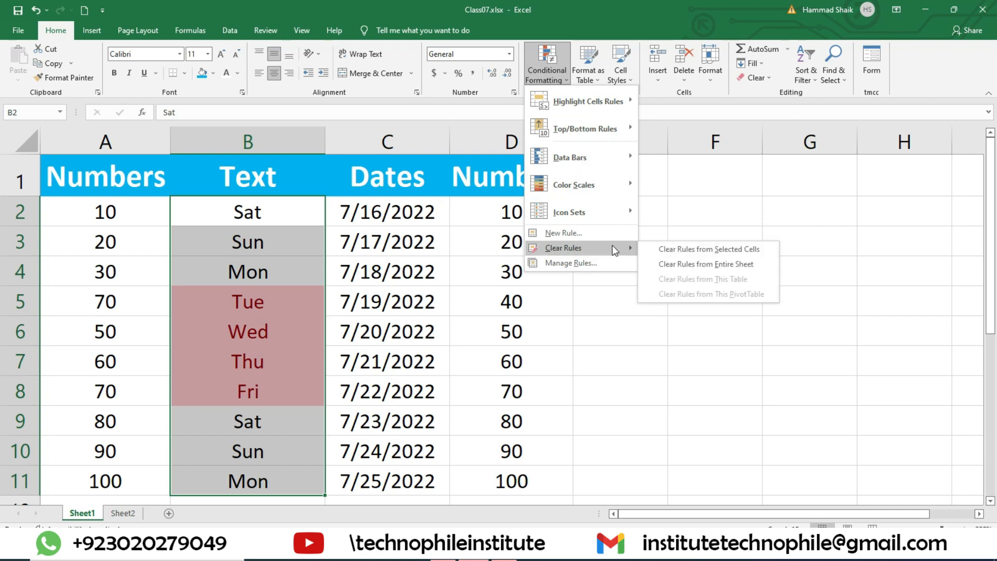
pyautogui.click(741, 265)
pyautogui.click(550, 62)
pyautogui.moveTo(595, 100)
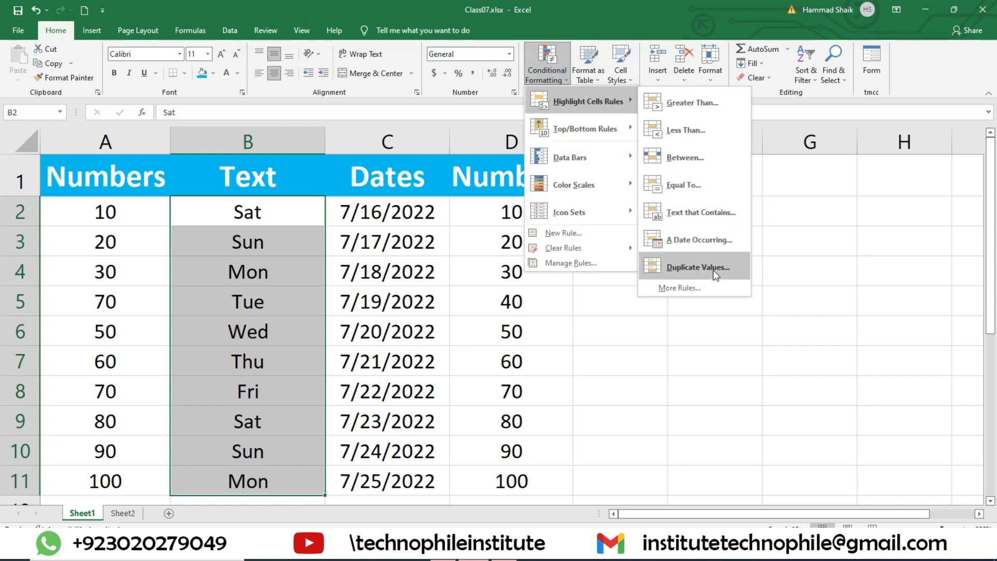
pyautogui.moveTo(606, 143)
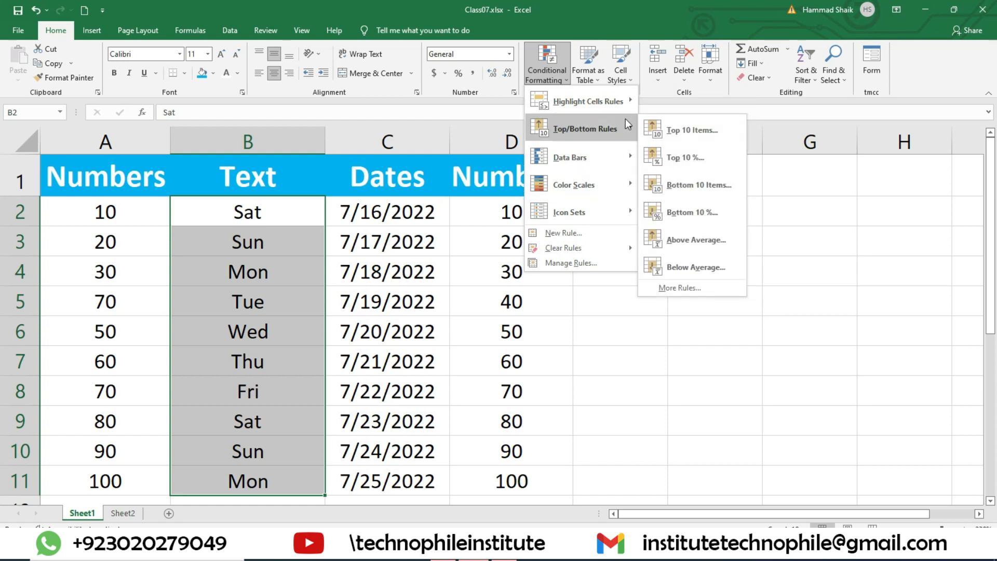
pyautogui.click(120, 249)
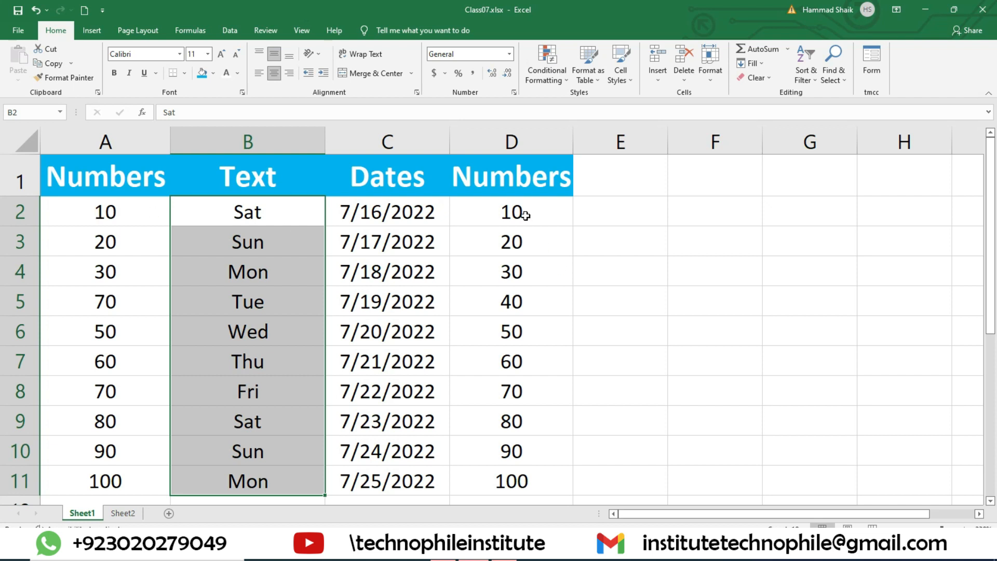
# - Highlight the top 3 values in D2:D11 with a Top 10 Items rule using Light Red Fill with Dark Red Text
pyautogui.moveTo(519, 213); pyautogui.dragTo(536, 474)
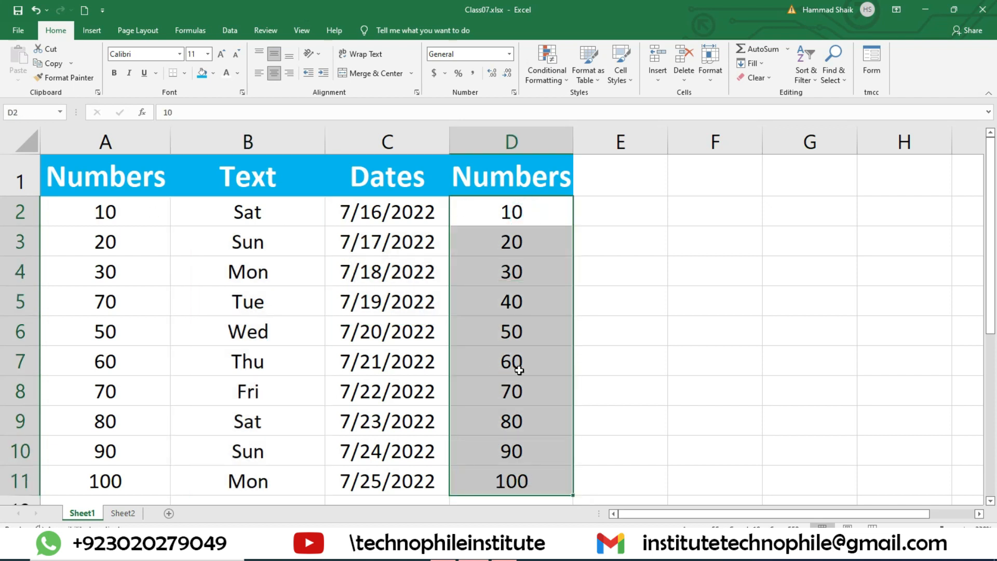
pyautogui.click(551, 69)
pyautogui.moveTo(584, 129)
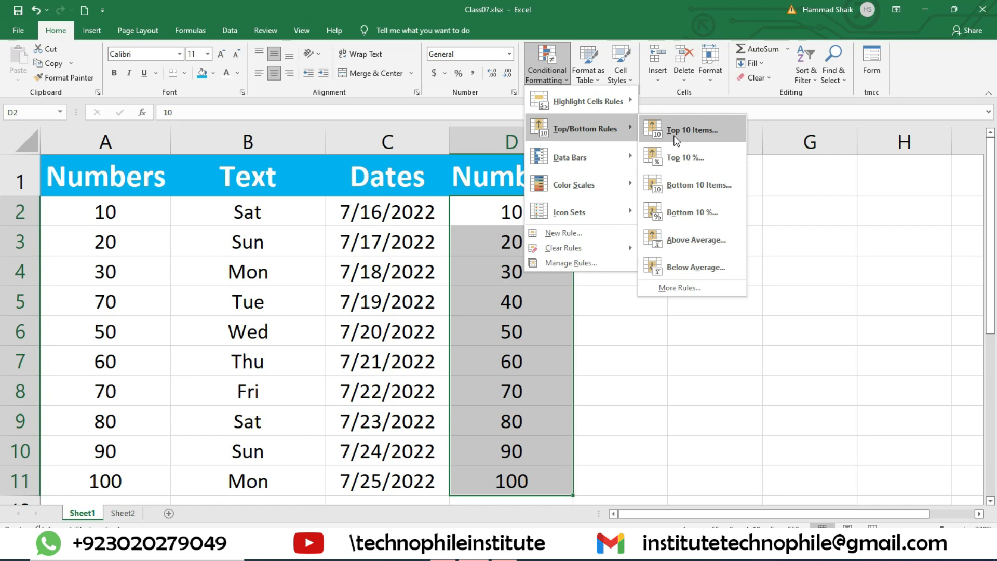
pyautogui.click(676, 136)
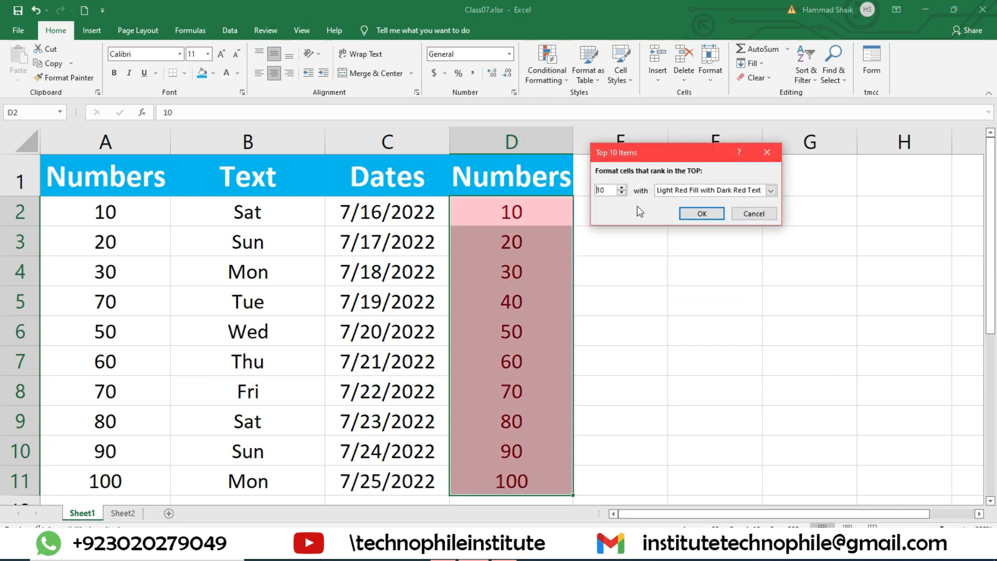
pyautogui.moveTo(613, 190); pyautogui.dragTo(590, 192)
pyautogui.write('1')
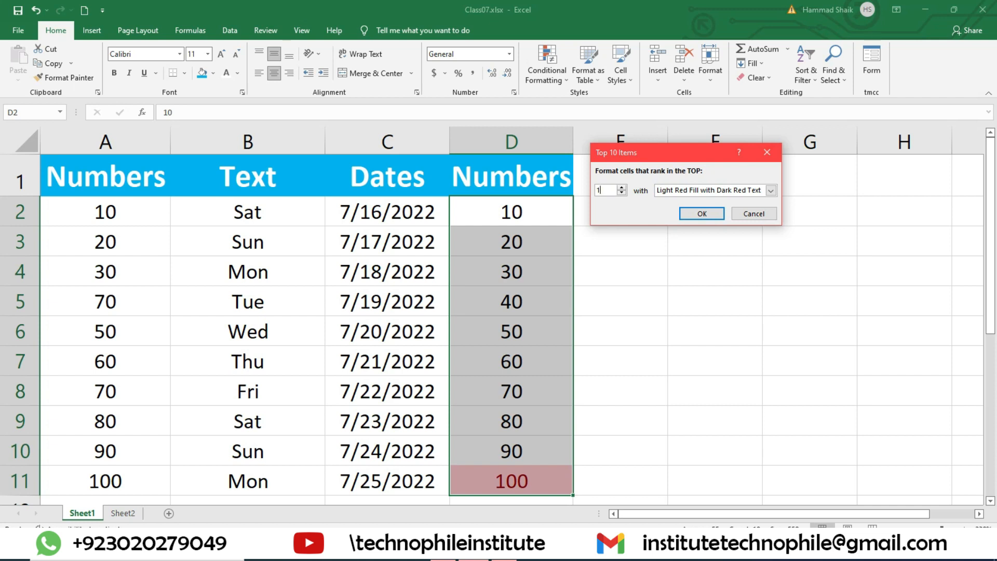
pyautogui.press('BackSpace')
pyautogui.write('3')
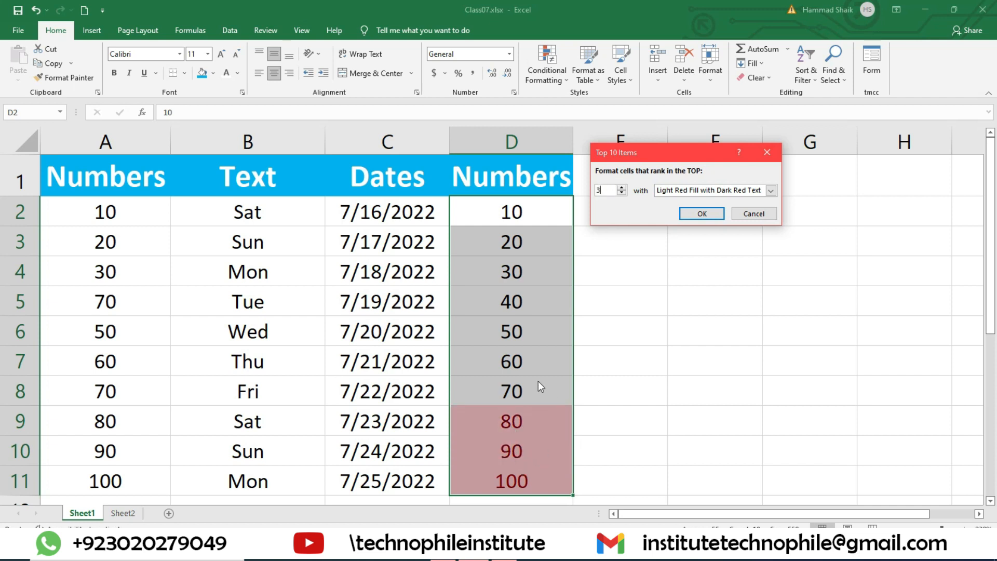
pyautogui.click(715, 215)
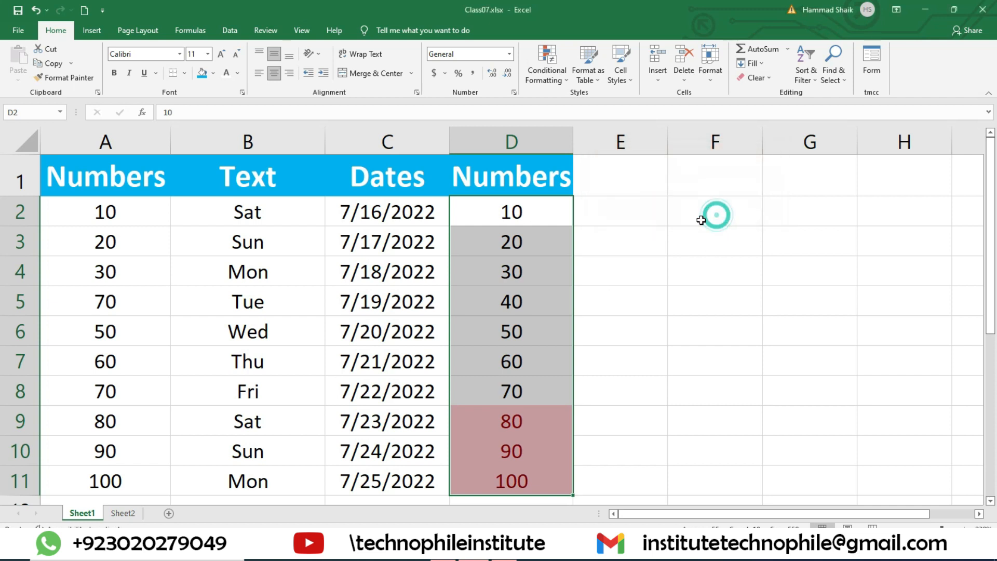
# - Change the value in cell D6 to 35 to test the top 3 rule
pyautogui.click(505, 319)
pyautogui.write('7')
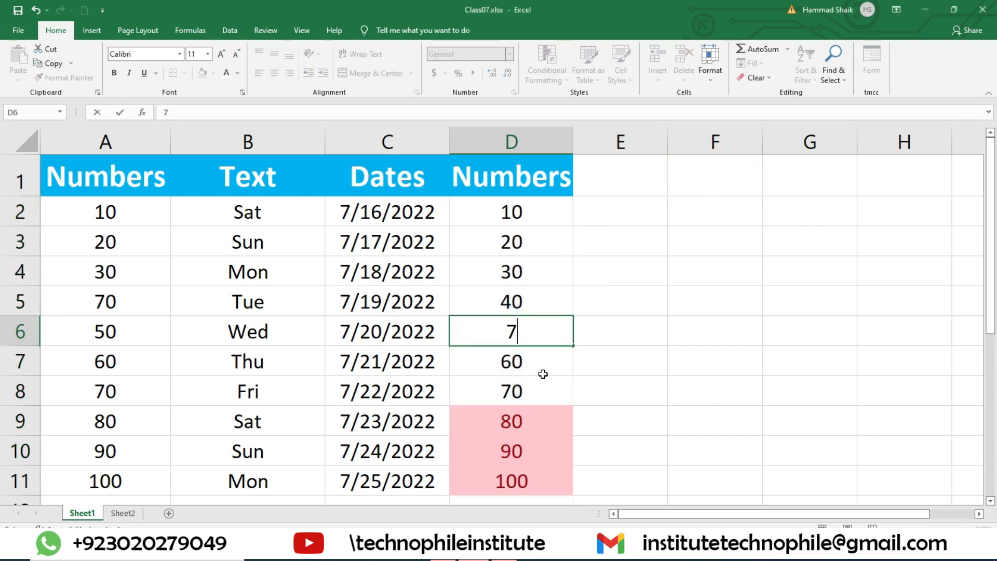
pyautogui.press('BackSpace')
pyautogui.write('35')
pyautogui.press('Return')
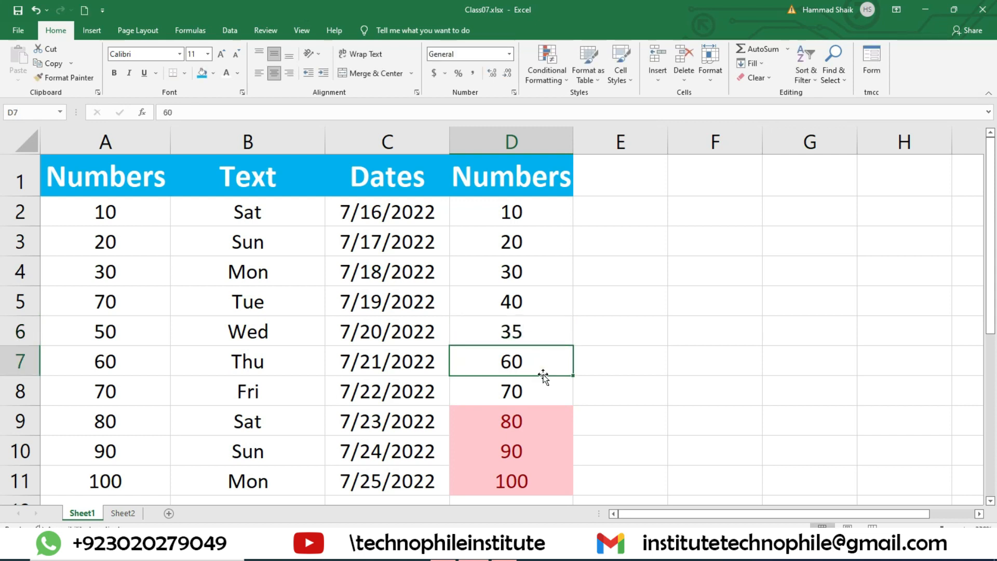
# - Enter 95 in cell D6 to test the top 3 rule with a high value
pyautogui.click(511, 332)
pyautogui.write('95')
pyautogui.press('Return')
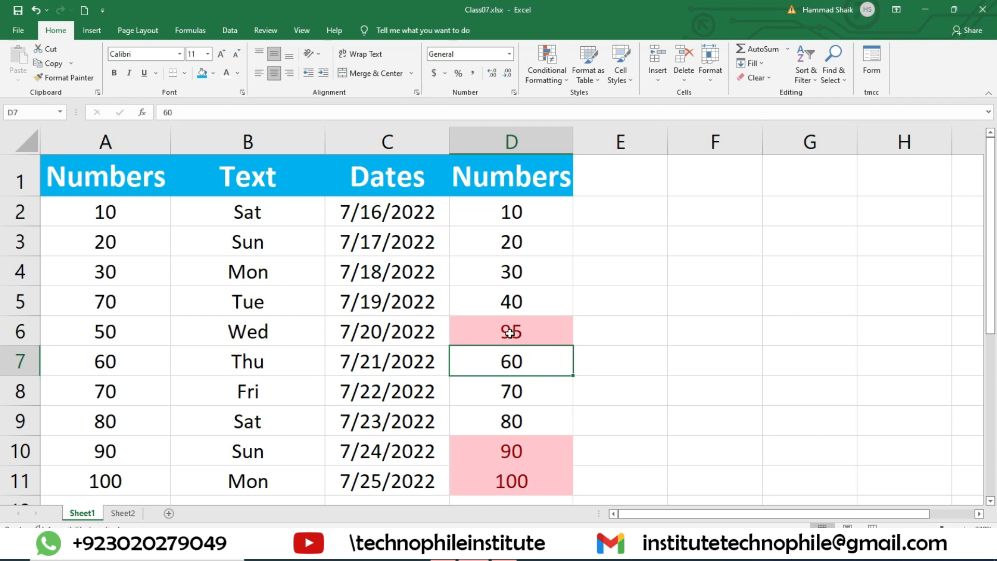
pyautogui.click(545, 73)
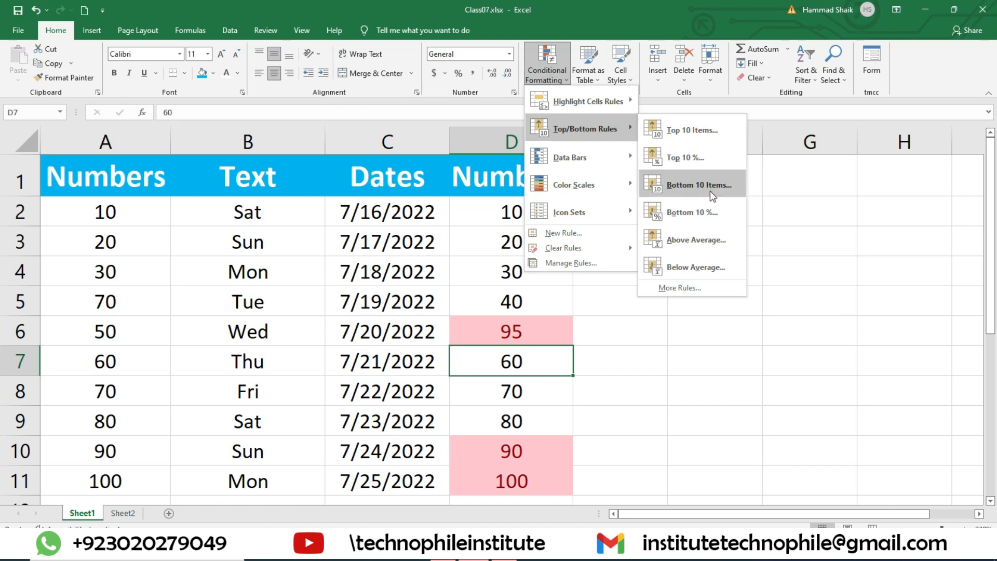
pyautogui.click(680, 288)
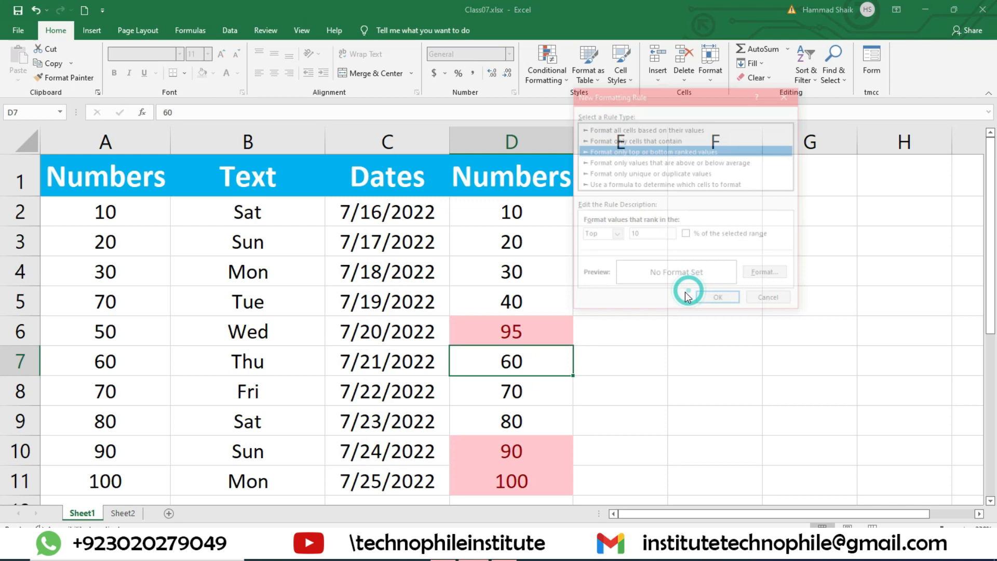
pyautogui.click(718, 296)
# - Highlight the bottom 2 values in D2:D11 with a Bottom 10 Items rule using Green Fill with Dark Green Text
pyautogui.moveTo(512, 212); pyautogui.dragTo(528, 478)
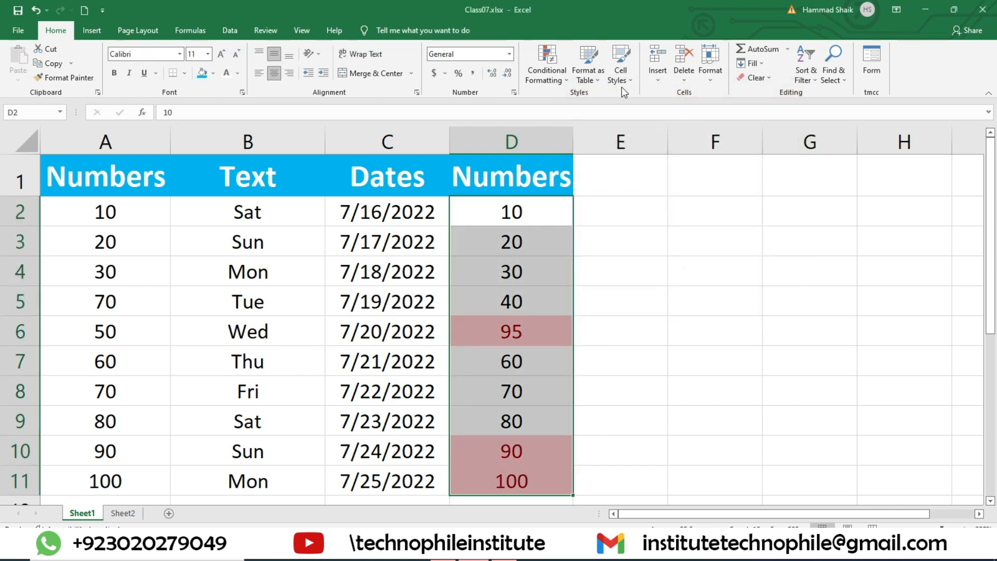
pyautogui.click(558, 74)
pyautogui.moveTo(592, 140)
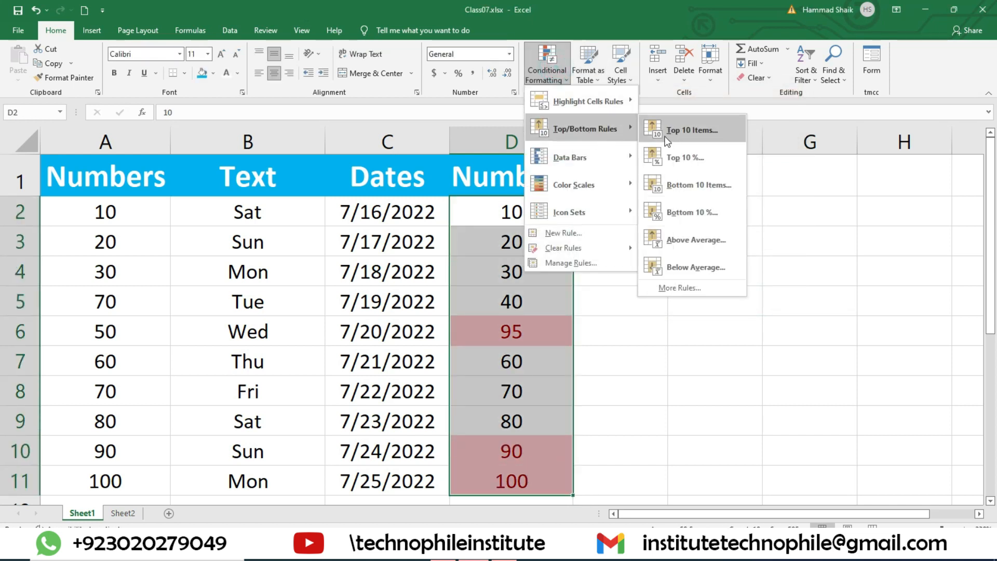
pyautogui.click(691, 185)
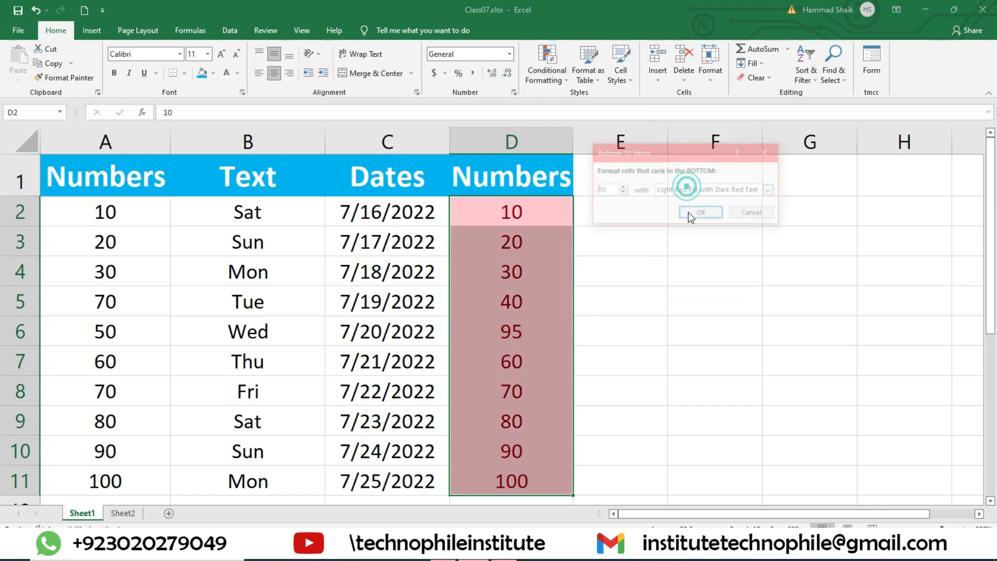
pyautogui.doubleClick(603, 190)
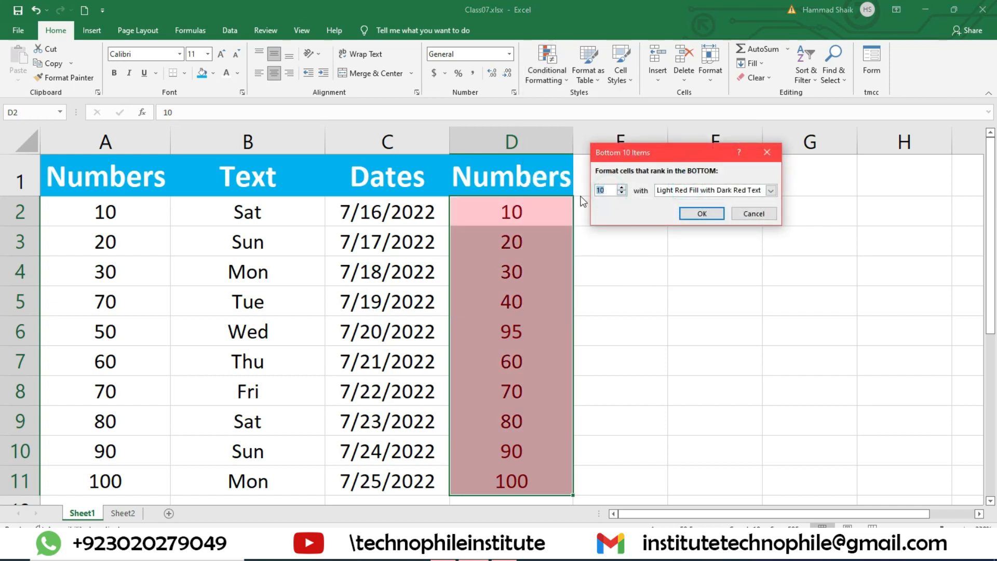
pyautogui.write('2')
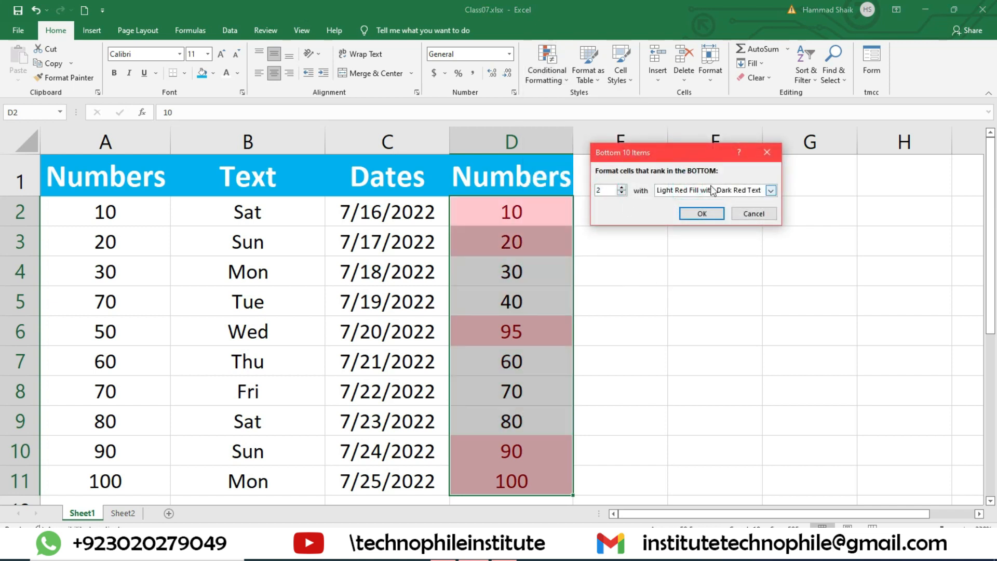
pyautogui.click(771, 190)
pyautogui.click(706, 214)
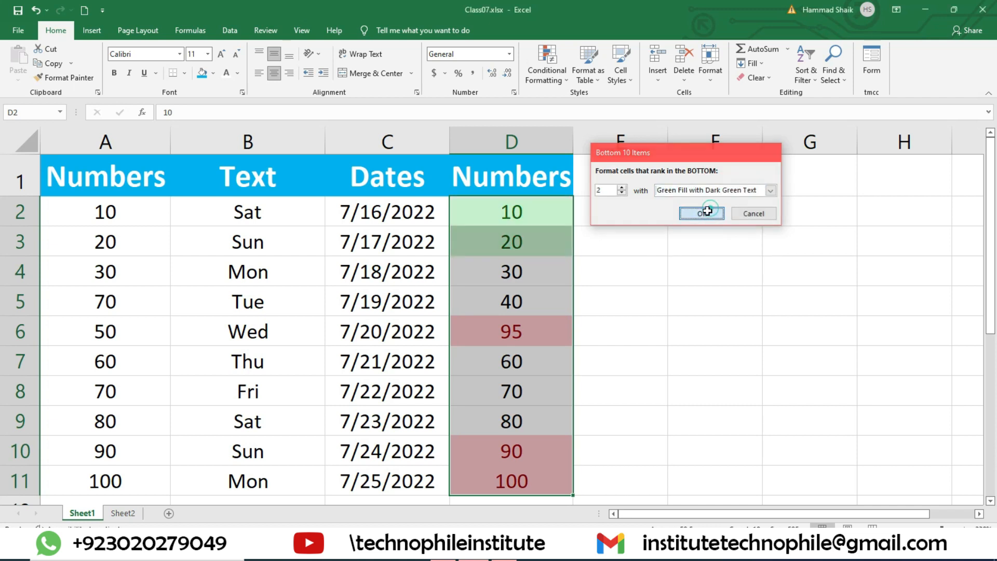
pyautogui.click(702, 214)
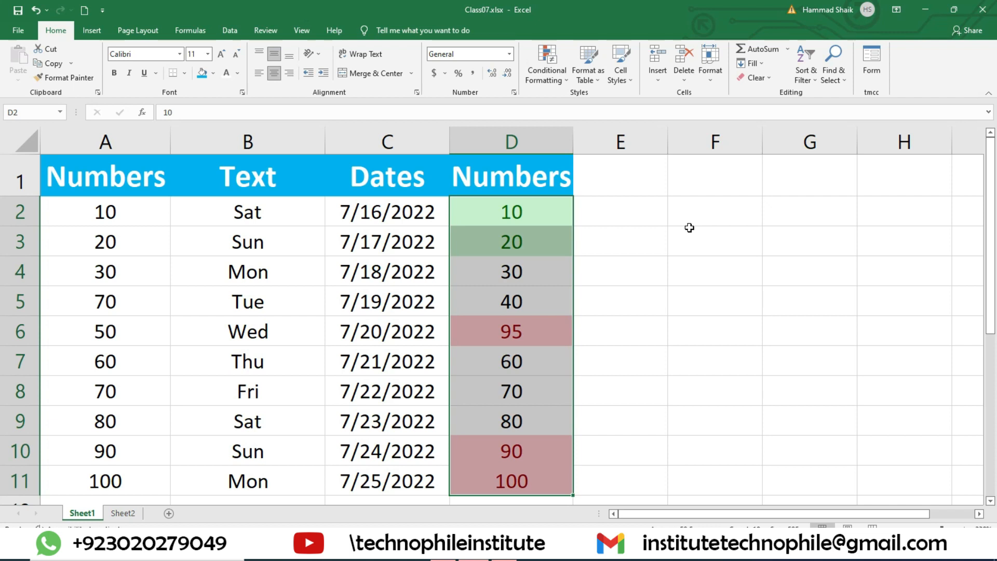
# - Clear the top and bottom conditional formatting rules from the selected cells D2:D11
pyautogui.click(560, 73)
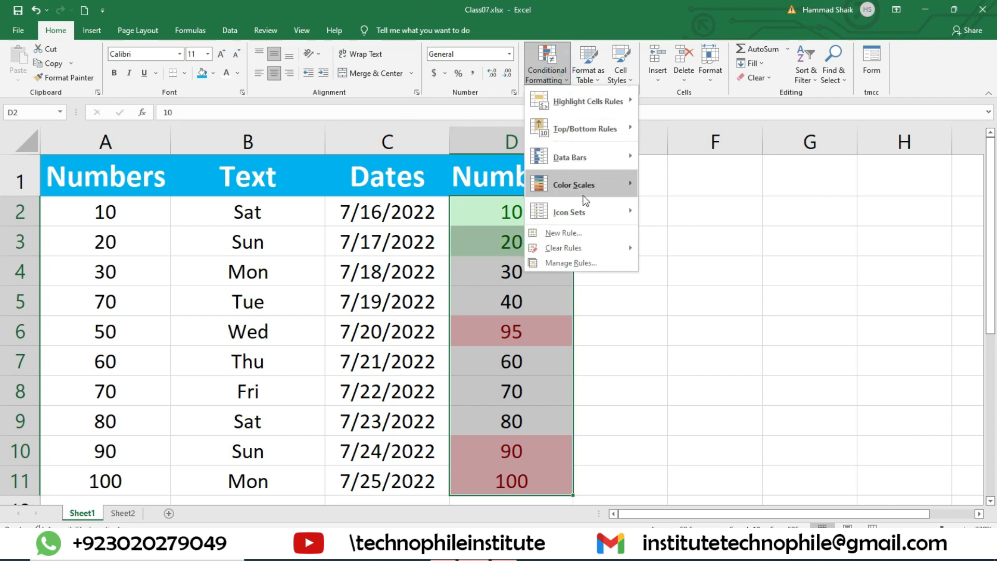
pyautogui.moveTo(588, 249)
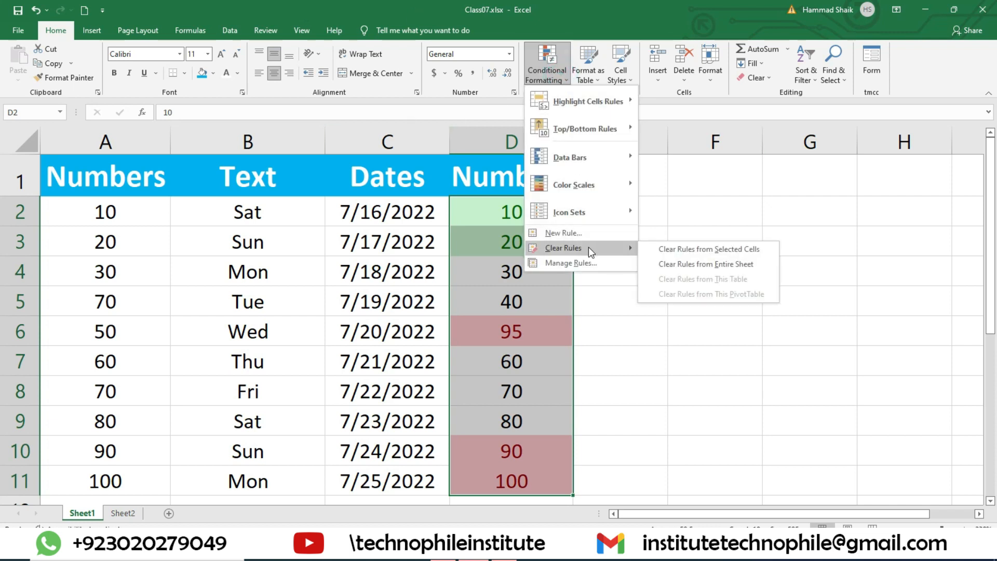
pyautogui.click(733, 252)
# - Try a Top 10% rule on D2:D11 set to 30% with Light Red Fill with Dark Red Text
pyautogui.click(550, 73)
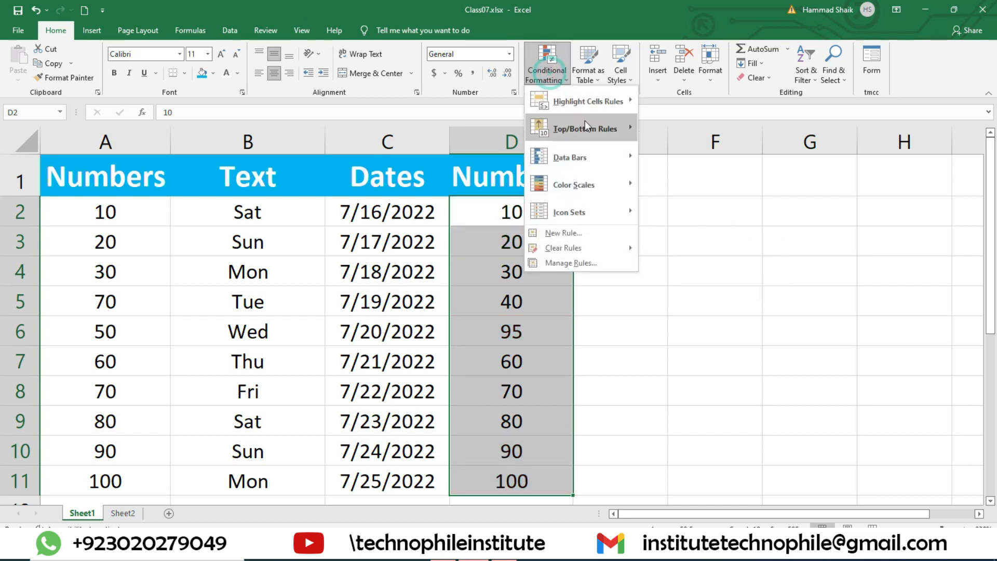
pyautogui.moveTo(586, 124)
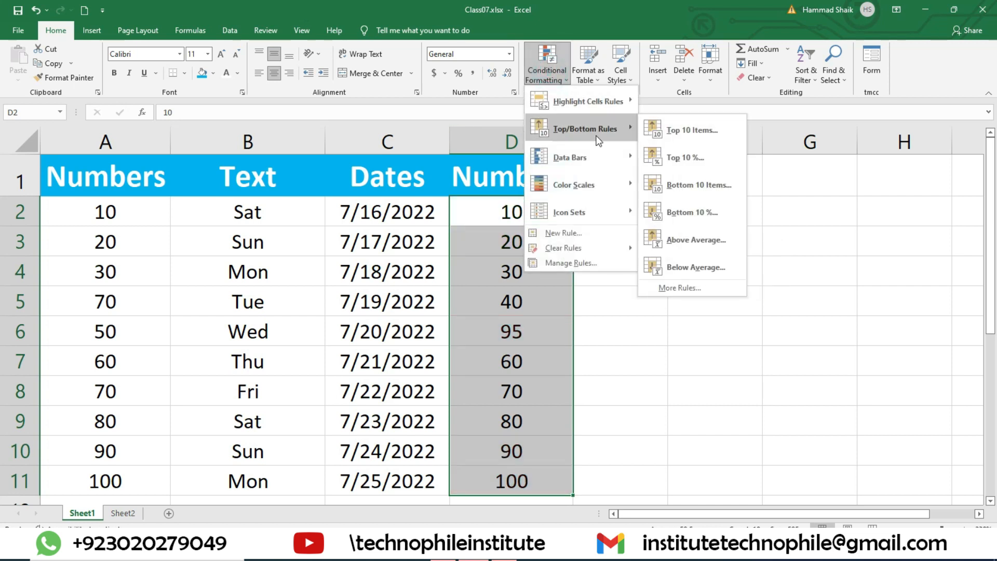
pyautogui.click(703, 154)
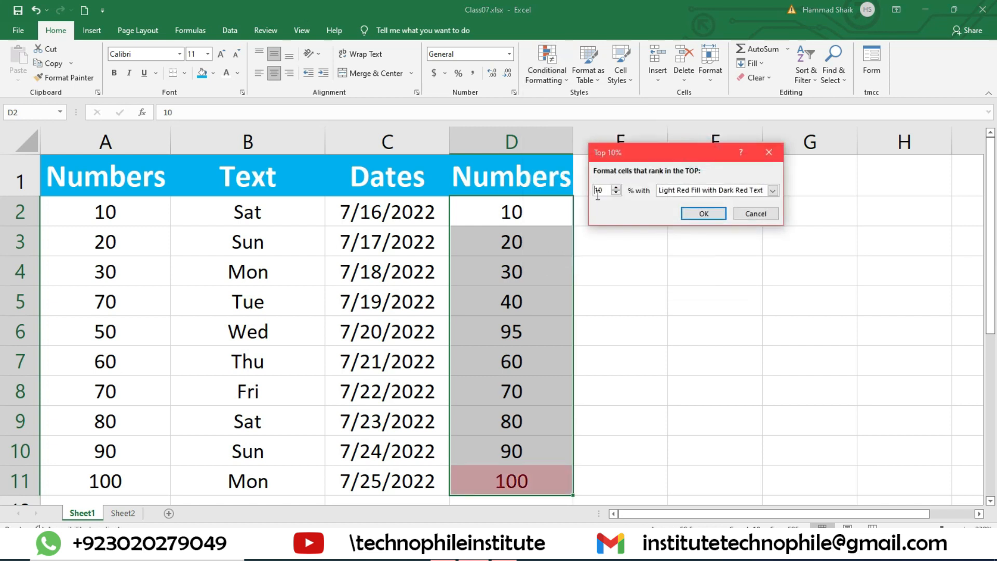
pyautogui.moveTo(630, 149); pyautogui.dragTo(669, 150)
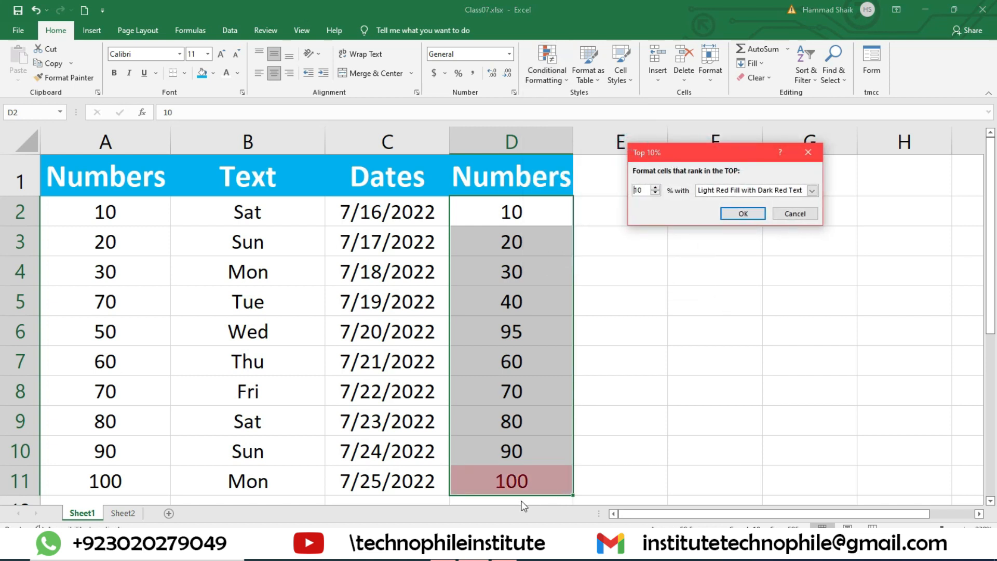
pyautogui.doubleClick(632, 190)
pyautogui.click(637, 190)
pyautogui.click(637, 190)
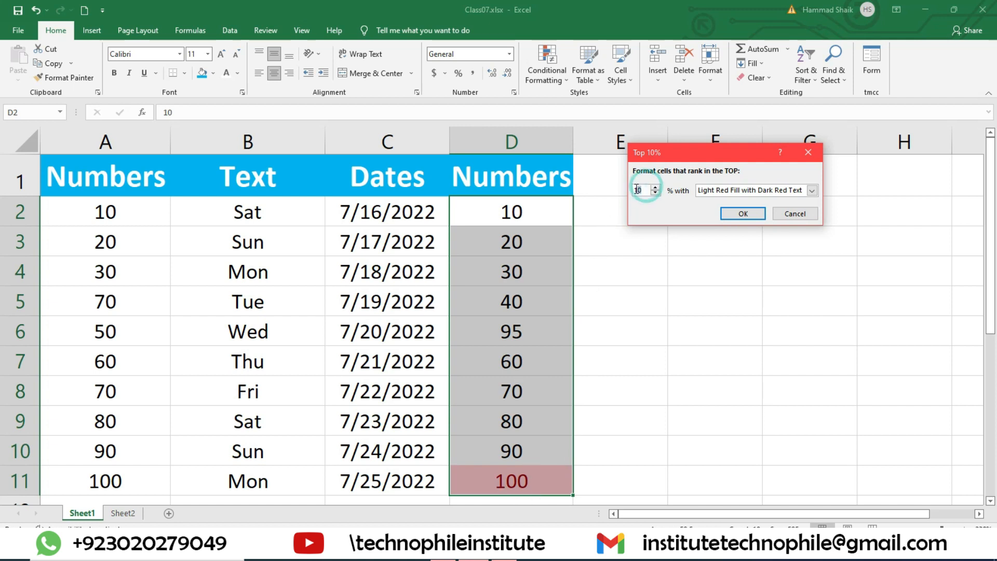
pyautogui.doubleClick(637, 191)
pyautogui.write('3')
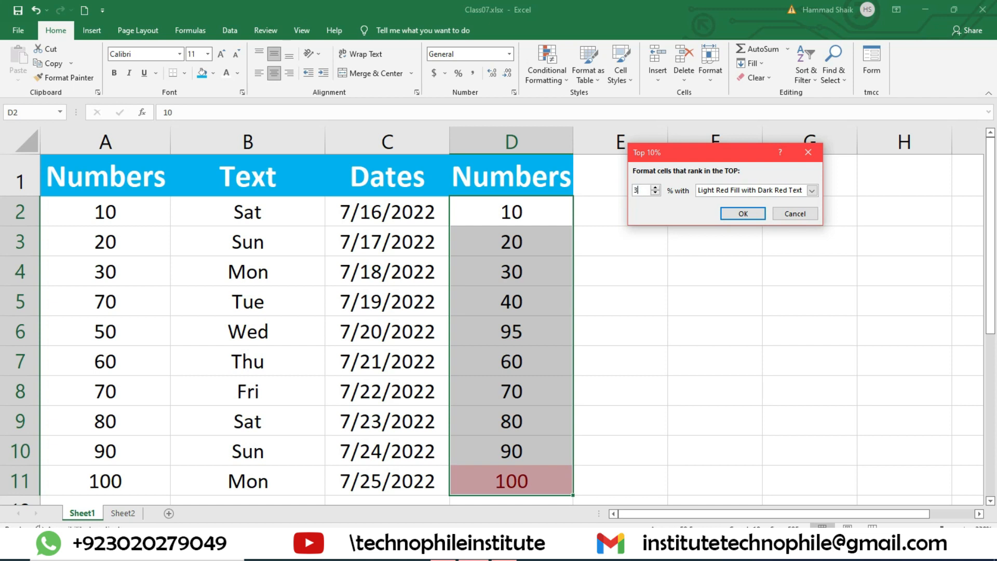
pyautogui.write('0')
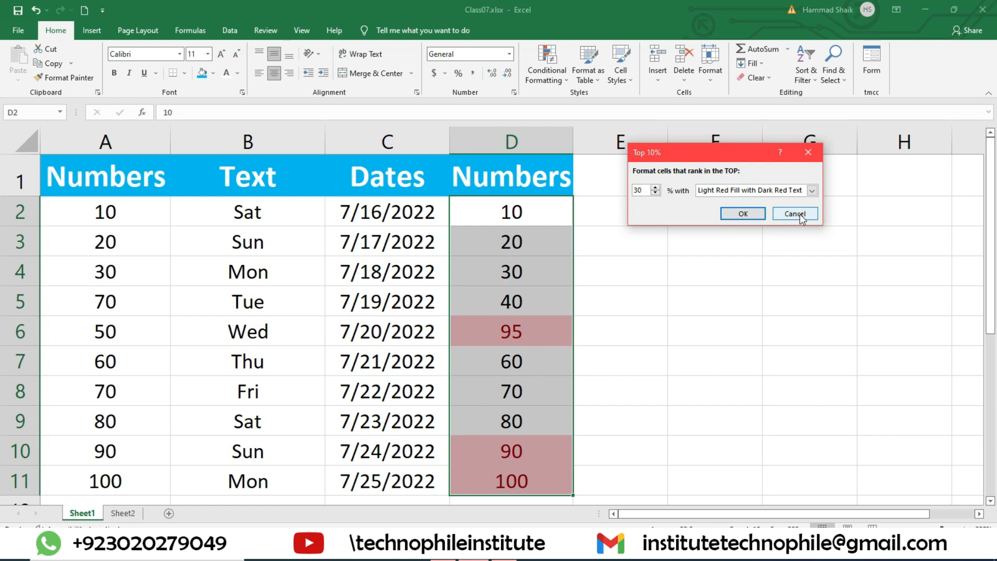
# - Try 40% in the Top 10% rule for D2:D11 and cancel the rule
pyautogui.moveTo(647, 191); pyautogui.dragTo(627, 193)
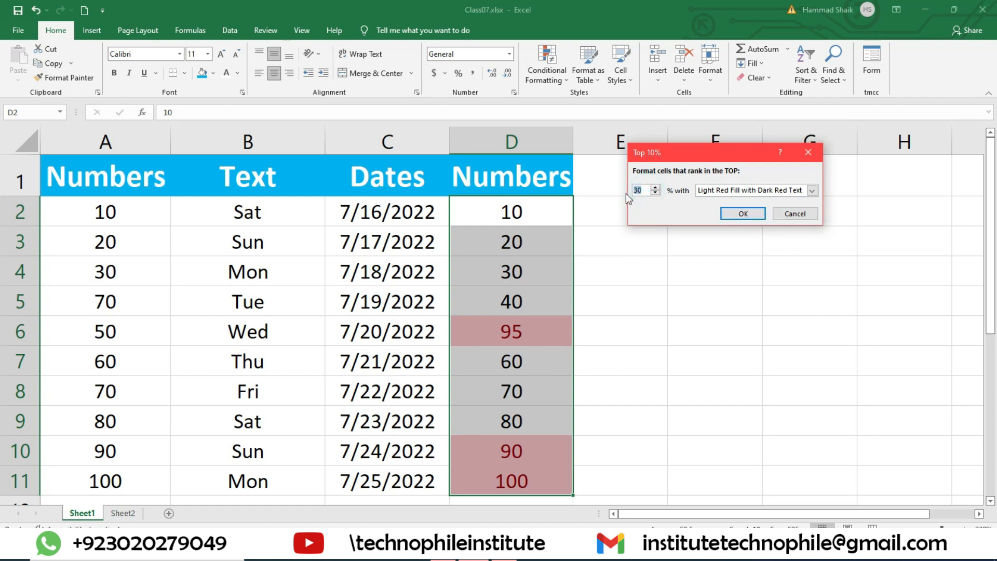
pyautogui.write('40')
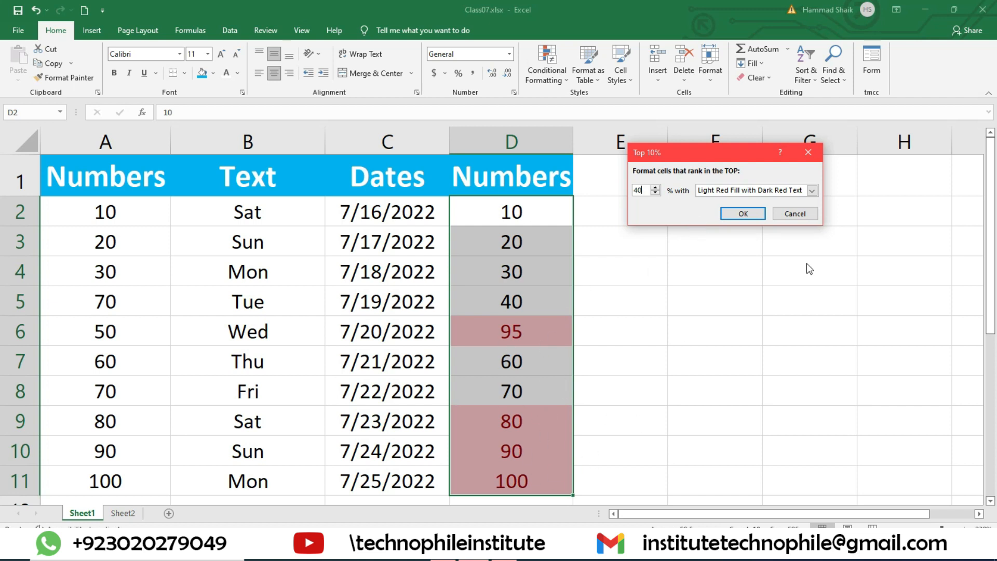
pyautogui.click(802, 217)
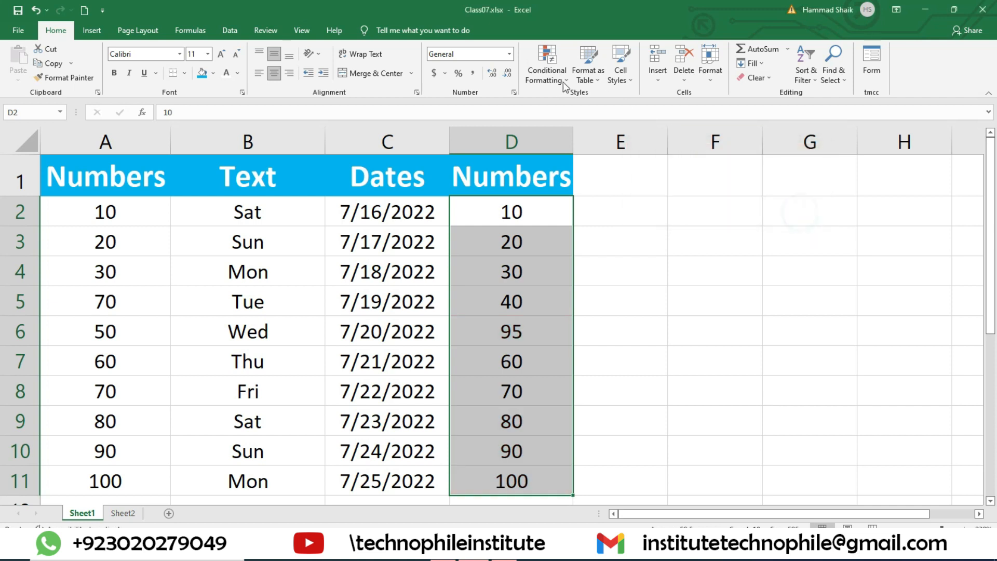
pyautogui.click(561, 82)
pyautogui.moveTo(606, 125)
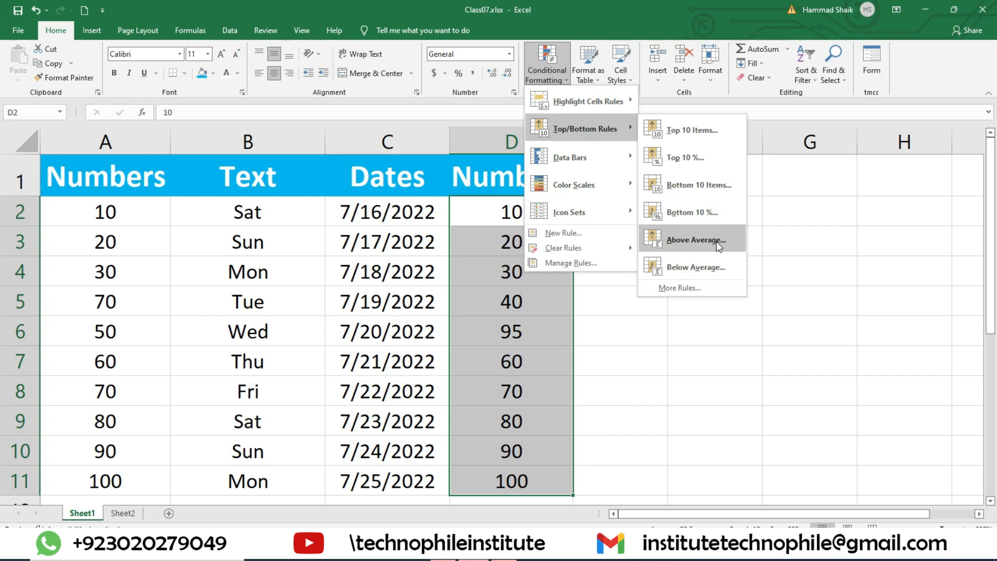
pyautogui.click(703, 392)
pyautogui.click(621, 404)
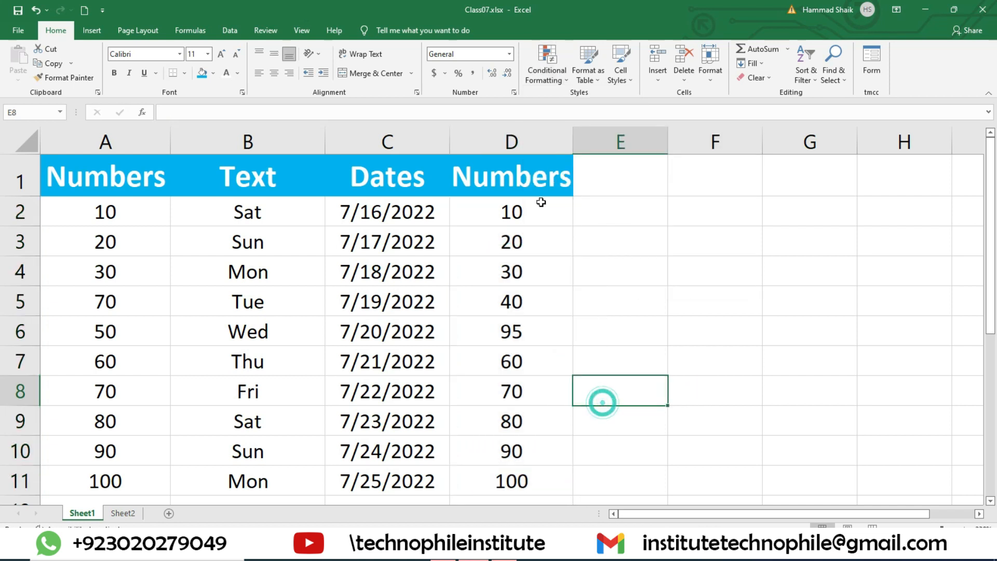
# - Highlight the above-average values in D2:D11 using Green Fill with Dark Green Text
pyautogui.moveTo(541, 215); pyautogui.dragTo(552, 468)
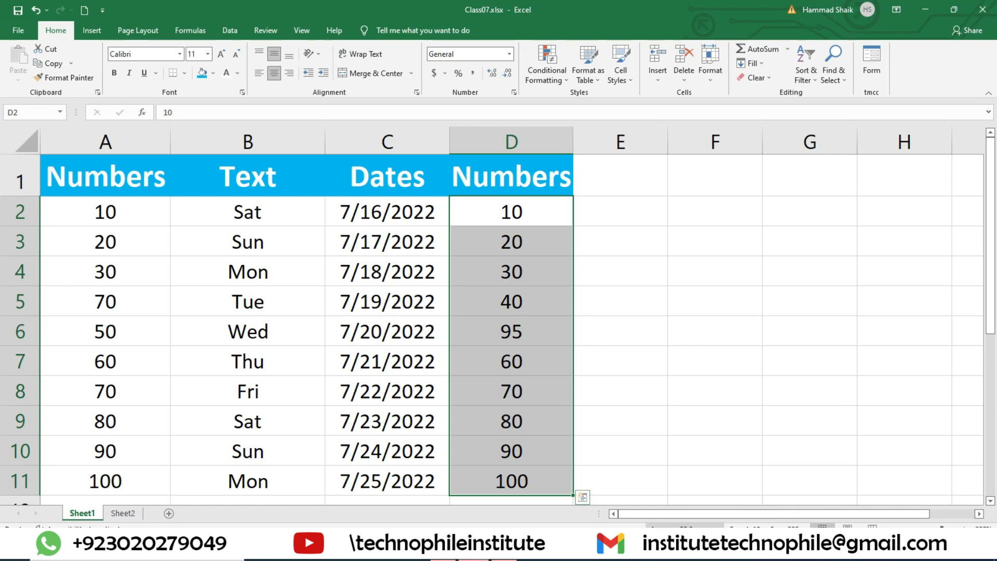
pyautogui.click(563, 79)
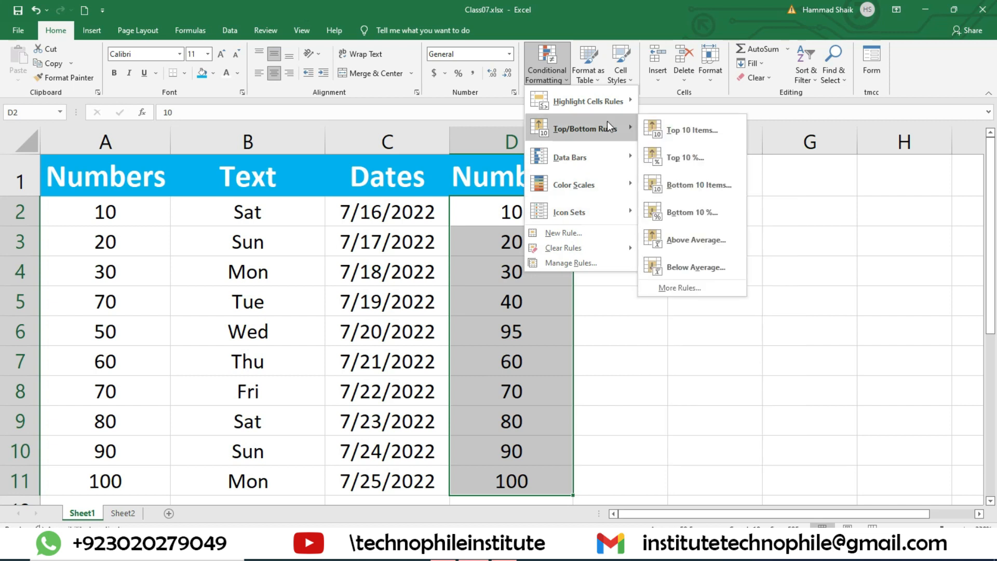
pyautogui.click(712, 239)
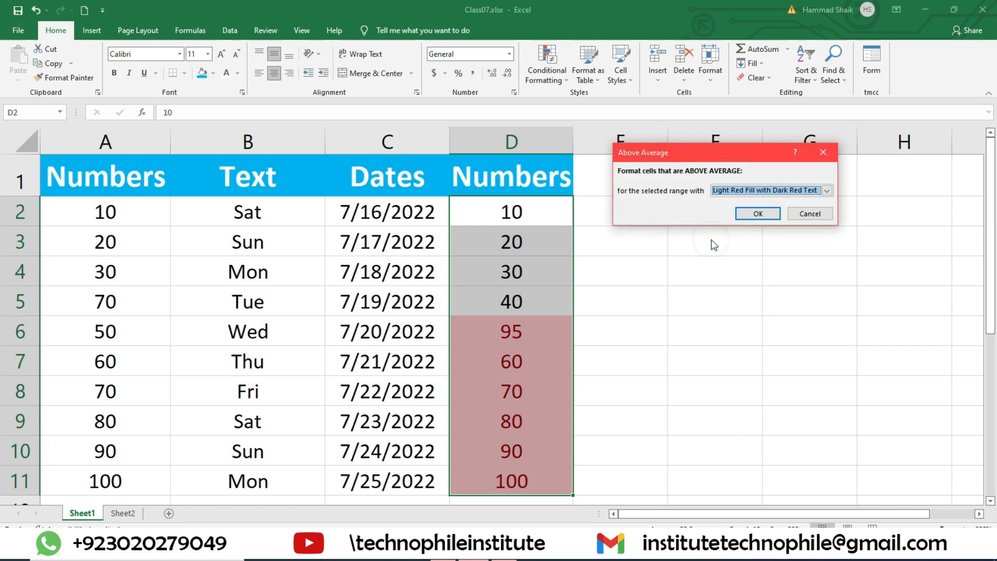
pyautogui.click(757, 190)
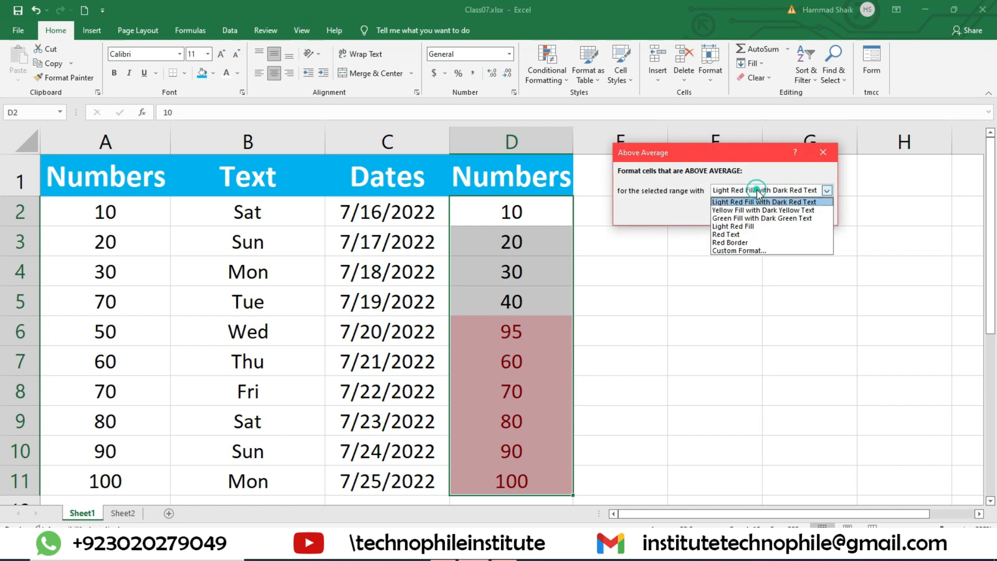
pyautogui.click(756, 219)
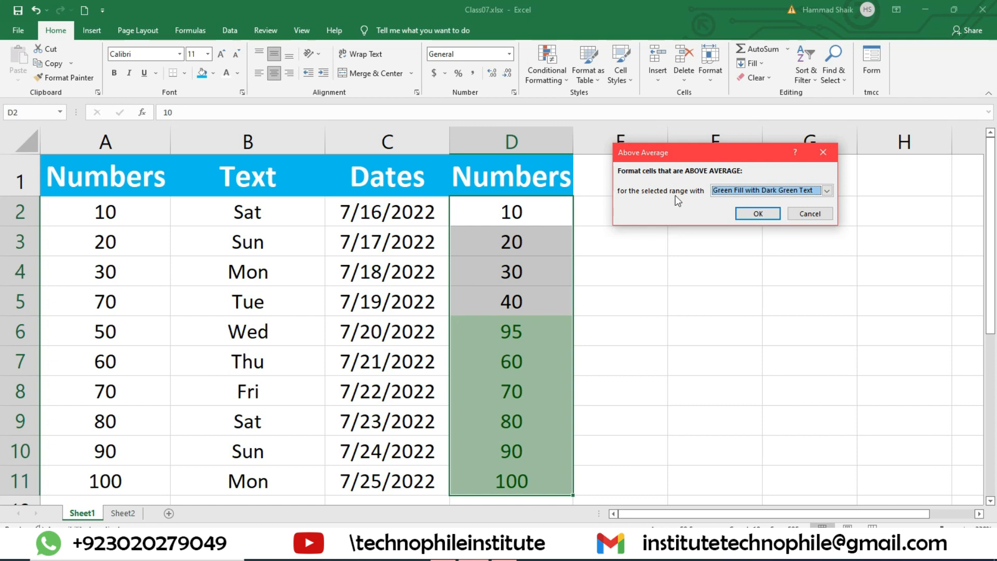
pyautogui.click(757, 214)
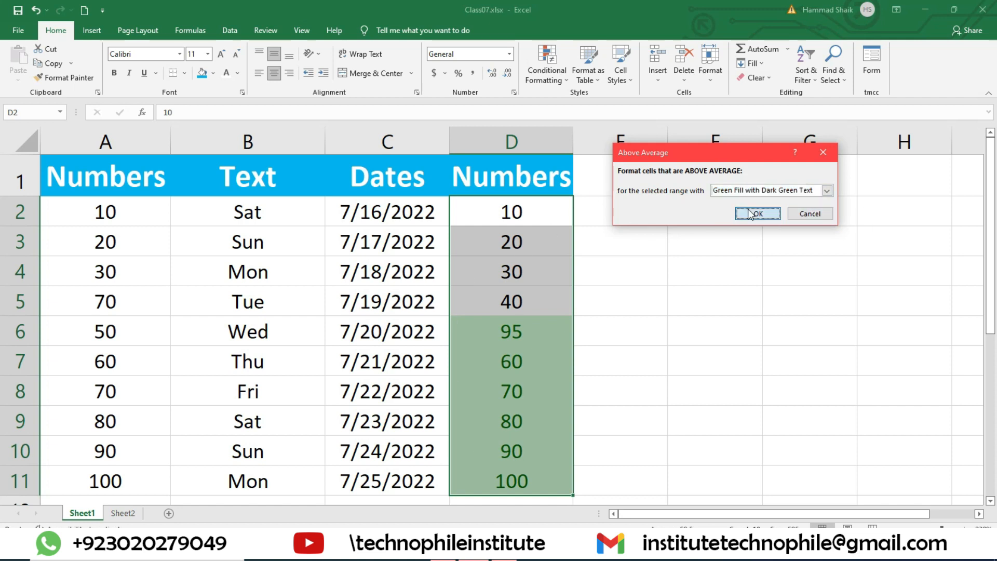
# - Clear the above-average conditional formatting rule from the entire sheet
pyautogui.click(563, 55)
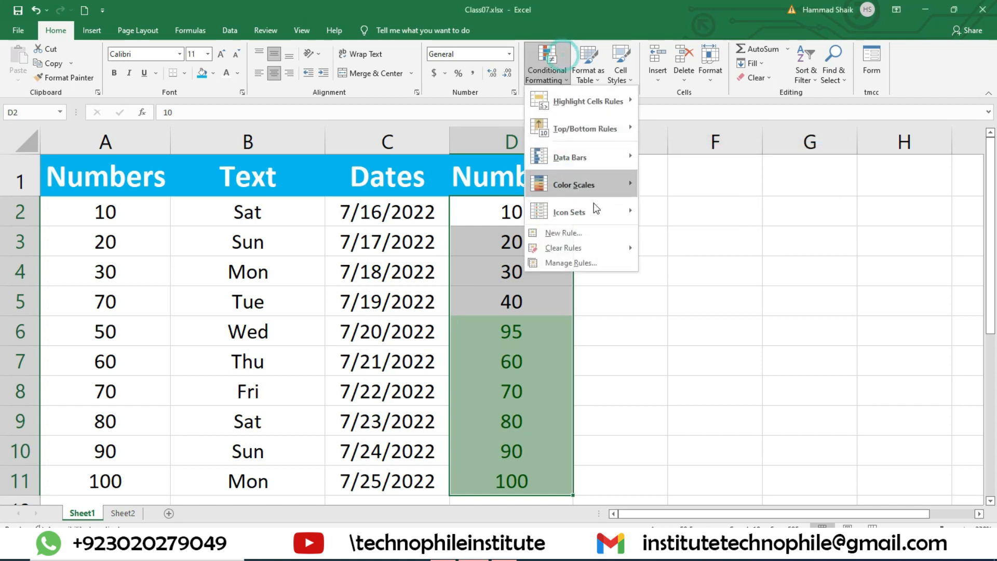
pyautogui.click(591, 245)
pyautogui.click(678, 264)
# - Highlight the below-average values in D2:D11 using Light Red Fill with Dark Red Text
pyautogui.click(546, 73)
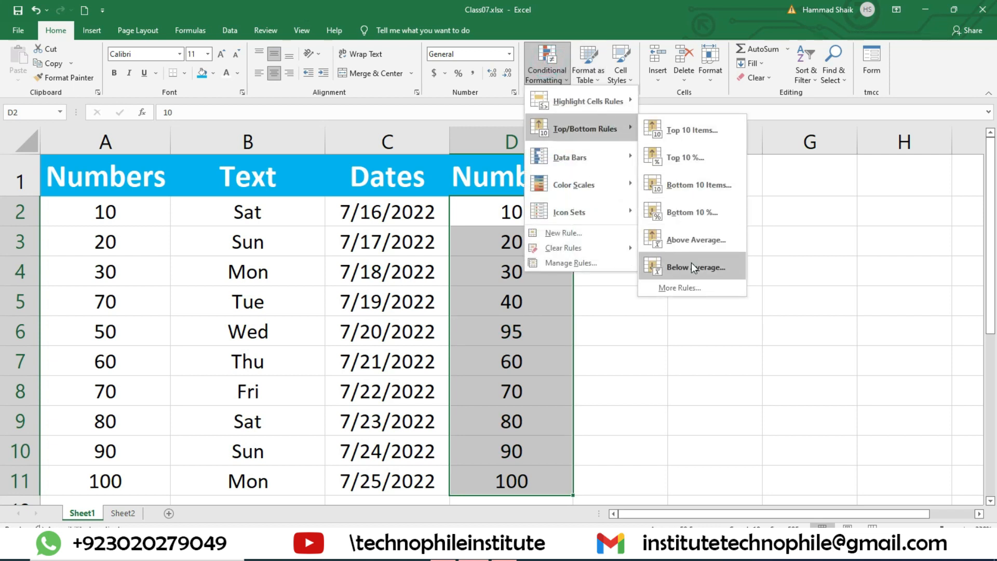
pyautogui.click(691, 266)
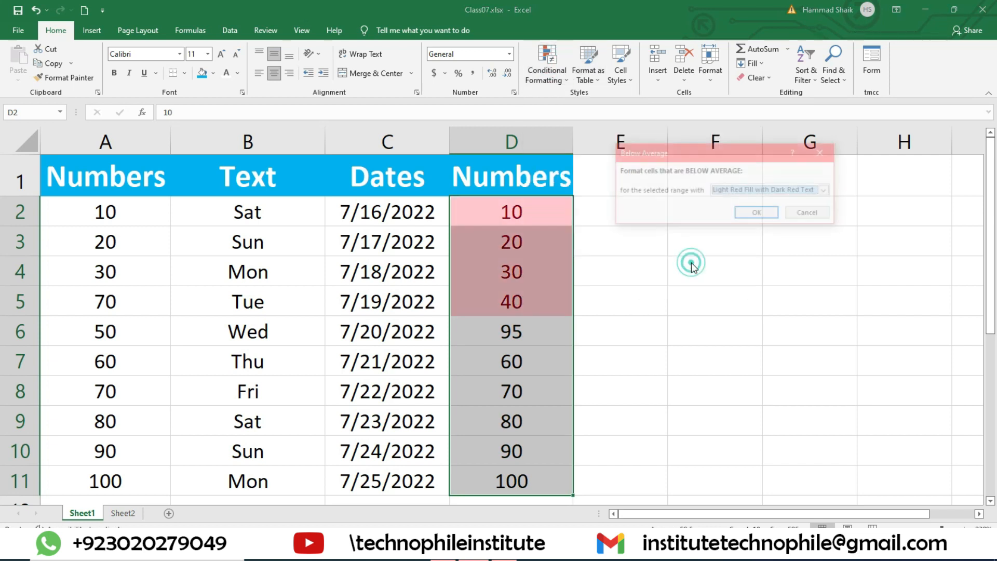
pyautogui.click(757, 215)
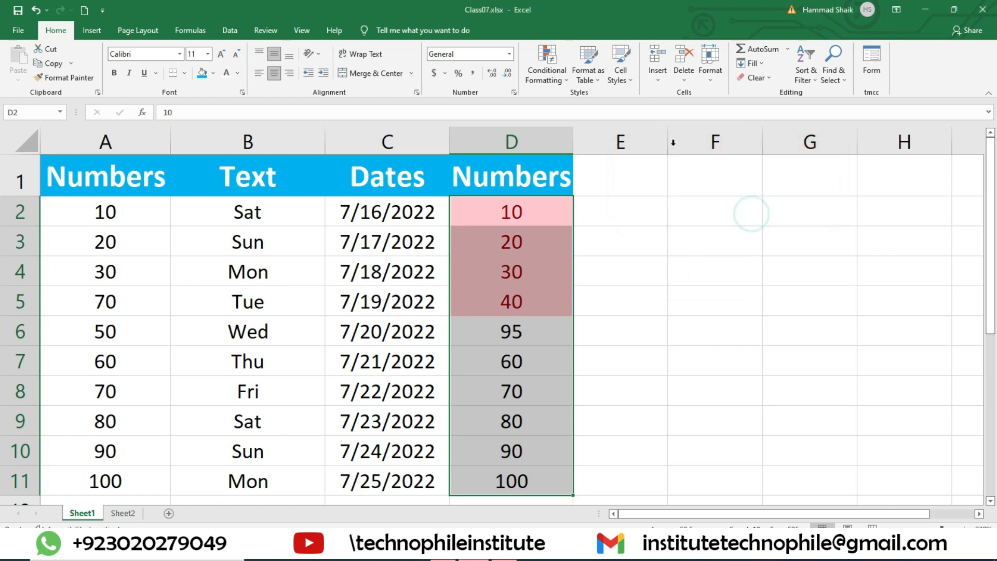
# - Clear the below-average conditional formatting rule from the selected cells D2:D11
pyautogui.click(543, 58)
pyautogui.moveTo(573, 252)
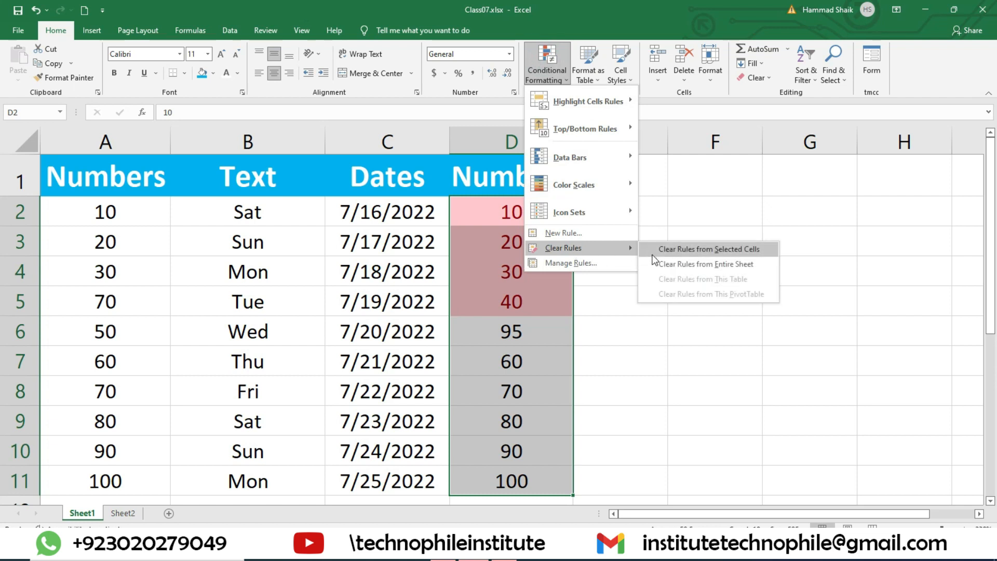
pyautogui.click(715, 251)
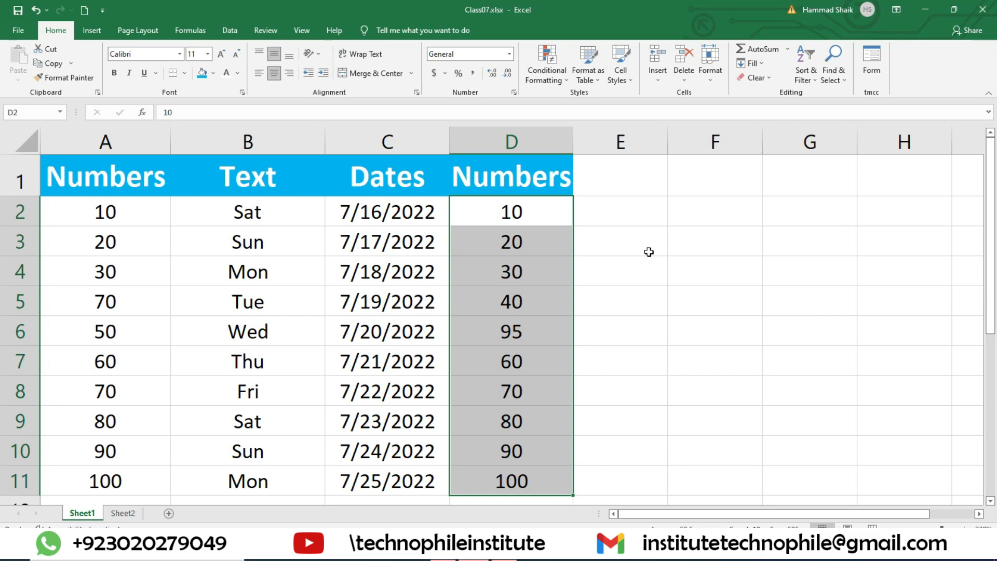
# - Switch to Sheet2, which holds the five Numbers columns
pyautogui.click(131, 517)
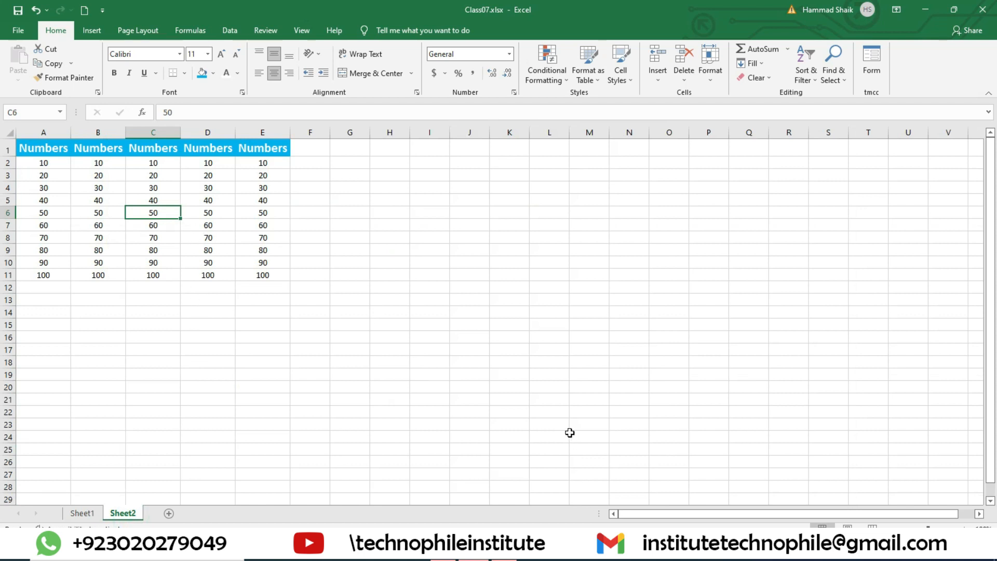
pyautogui.moveTo(927, 529); pyautogui.dragTo(940, 529)
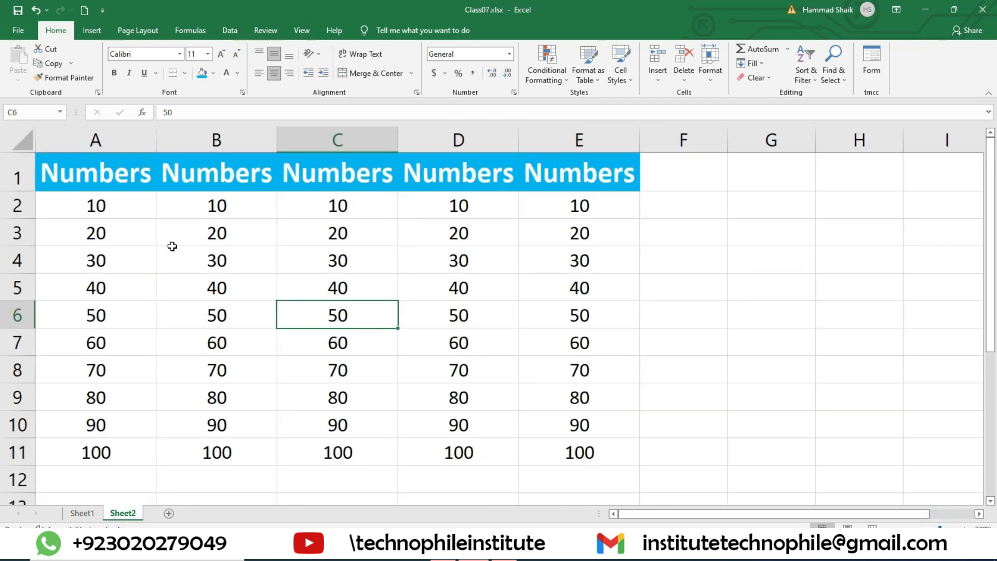
pyautogui.click(540, 72)
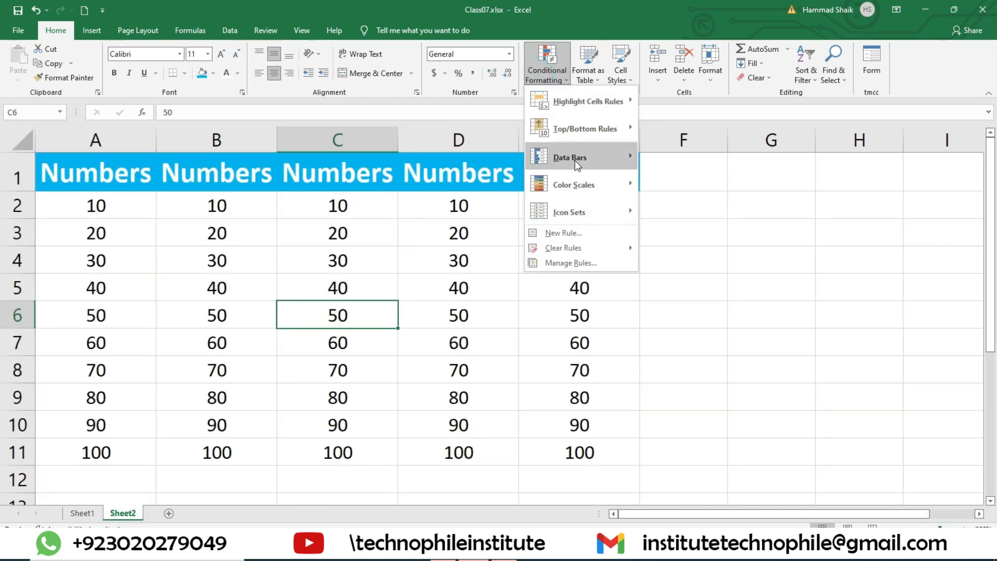
pyautogui.click(130, 261)
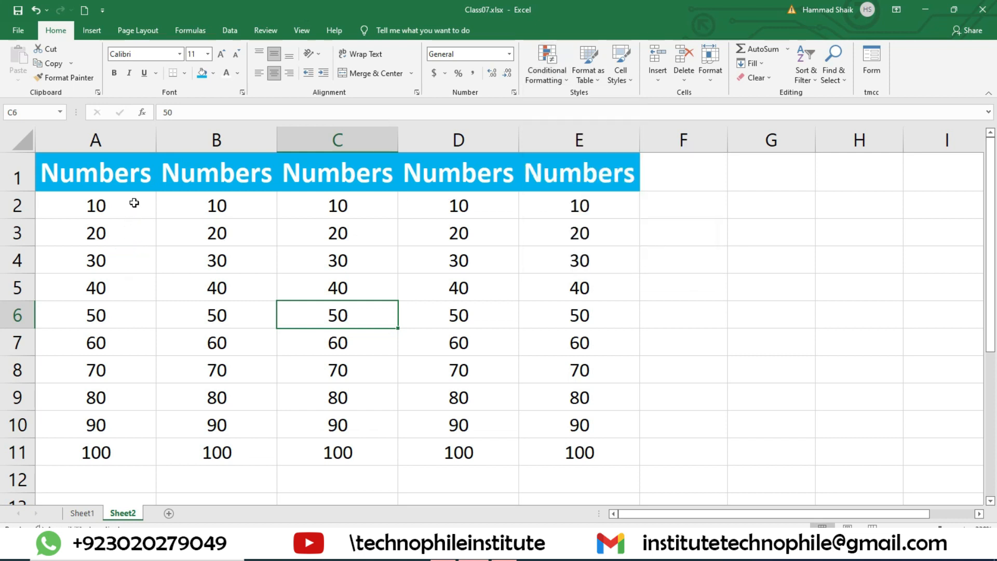
# - Apply purple gradient-fill data bars to the values in A2:A11
pyautogui.moveTo(134, 203); pyautogui.dragTo(119, 447)
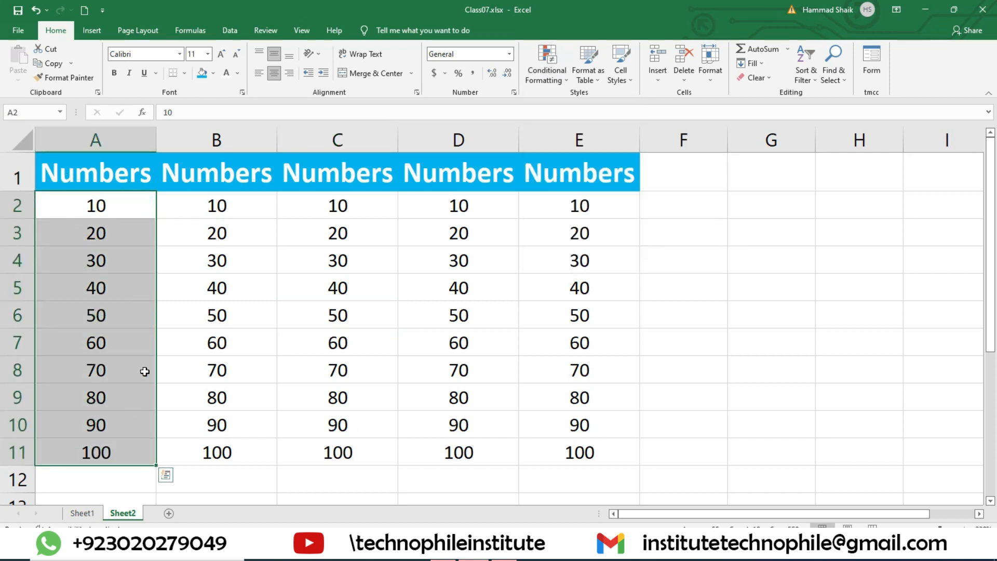
pyautogui.click(950, 527)
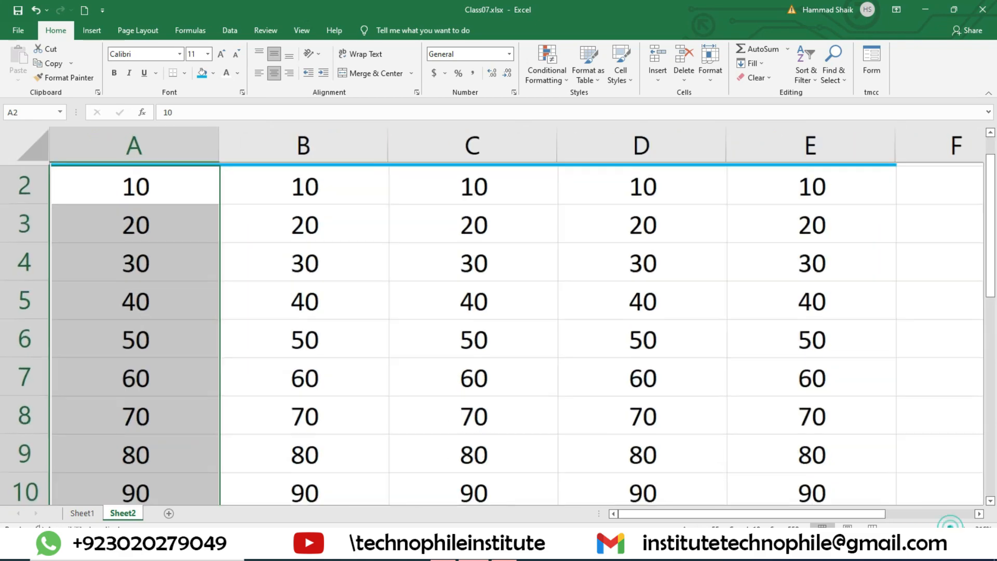
pyautogui.moveTo(951, 527); pyautogui.dragTo(934, 527)
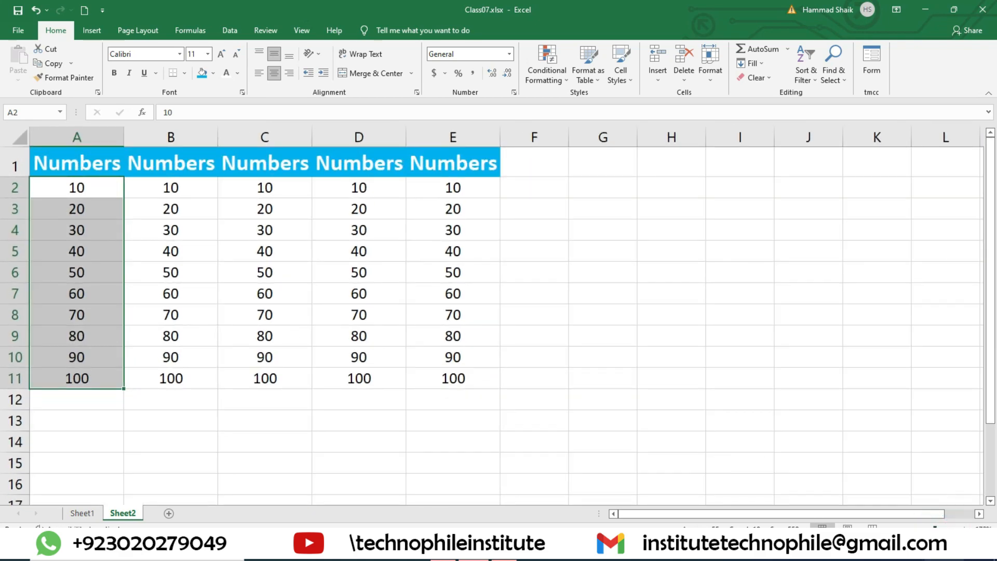
pyautogui.click(963, 527)
pyautogui.click(963, 527)
pyautogui.click(963, 528)
pyautogui.click(963, 527)
pyautogui.click(963, 527)
pyautogui.click(963, 528)
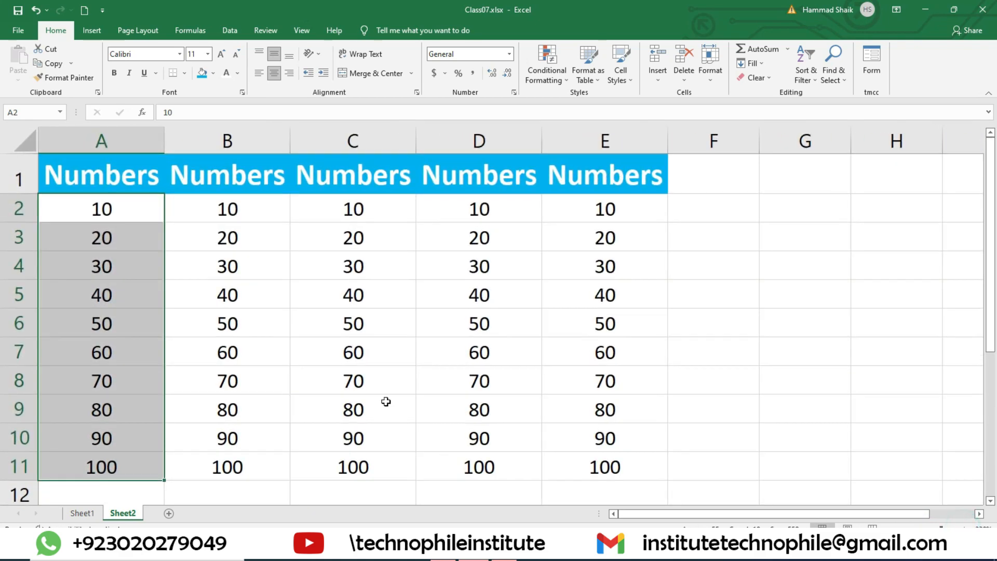
pyautogui.click(548, 75)
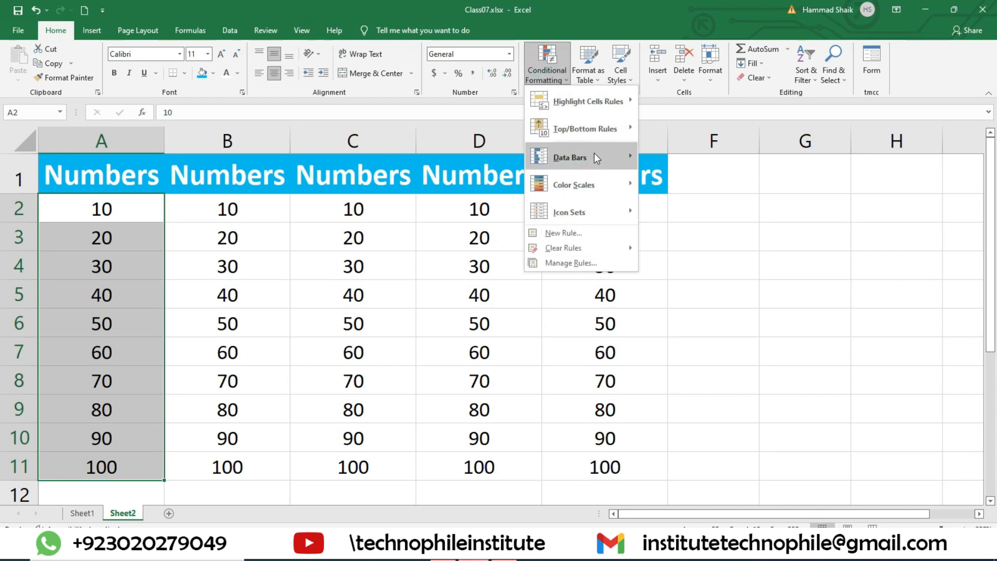
pyautogui.moveTo(595, 155)
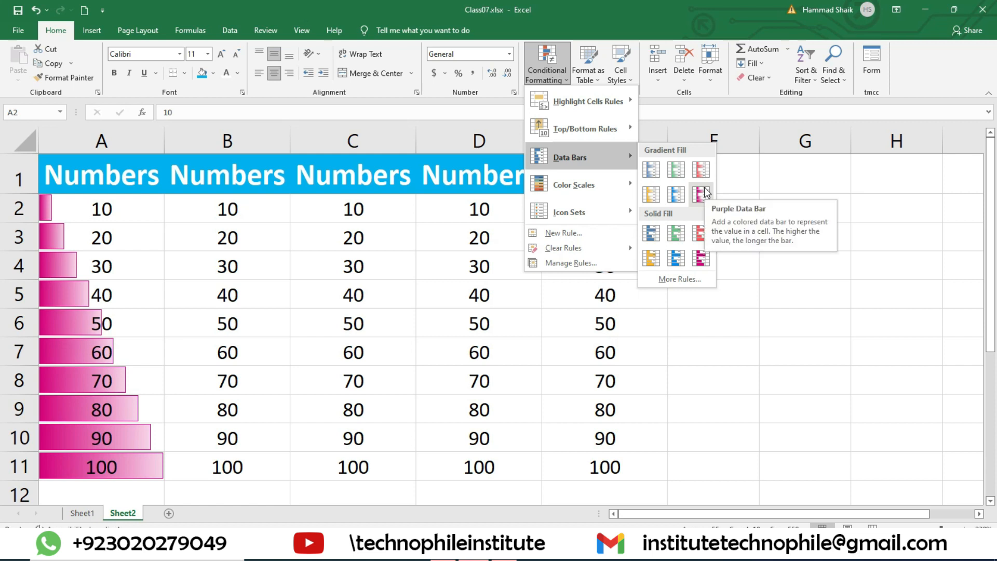
pyautogui.click(705, 194)
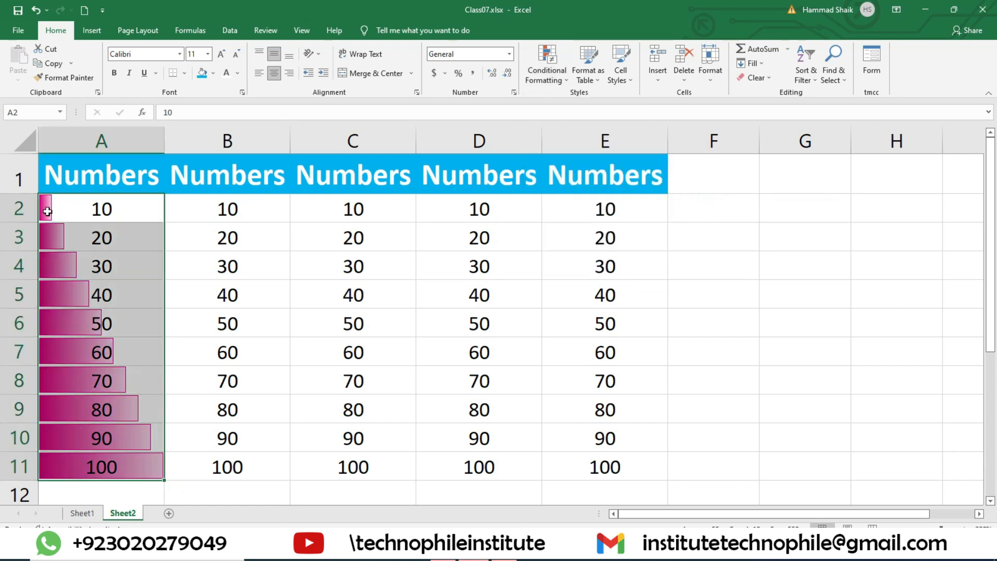
# - Apply purple solid-fill data bars to the values in B2:B11
pyautogui.moveTo(236, 208); pyautogui.dragTo(236, 467)
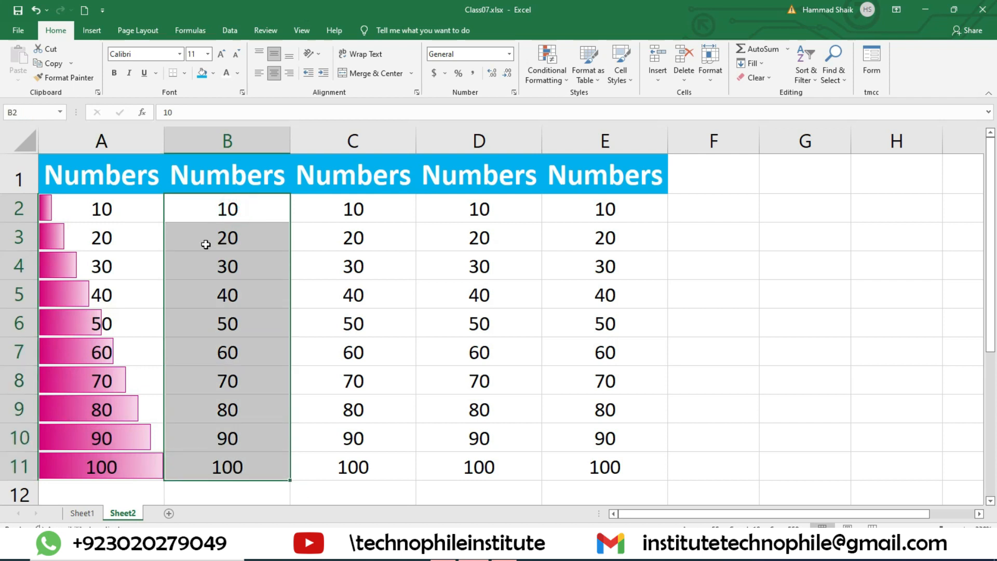
pyautogui.click(545, 72)
pyautogui.moveTo(570, 167)
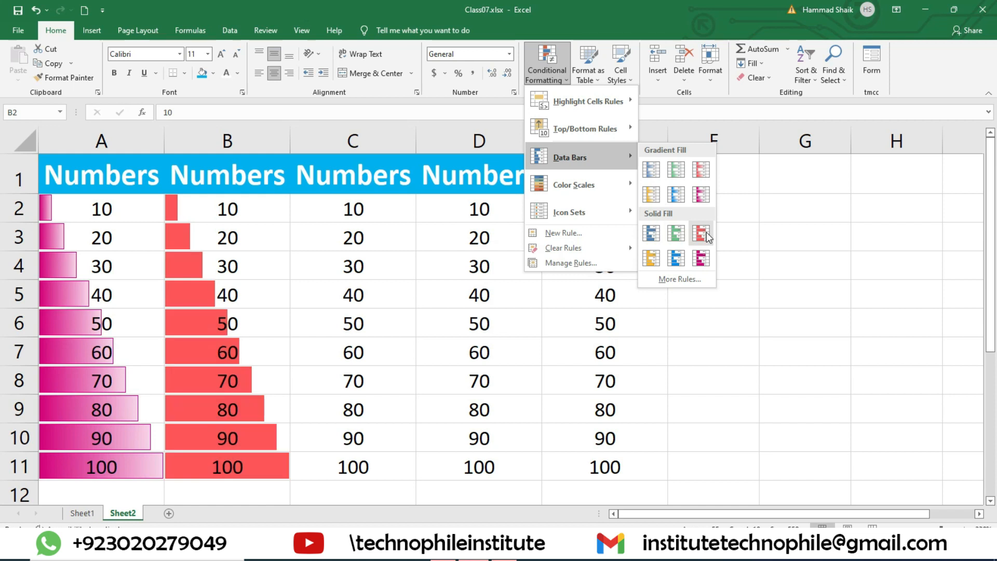
pyautogui.click(701, 257)
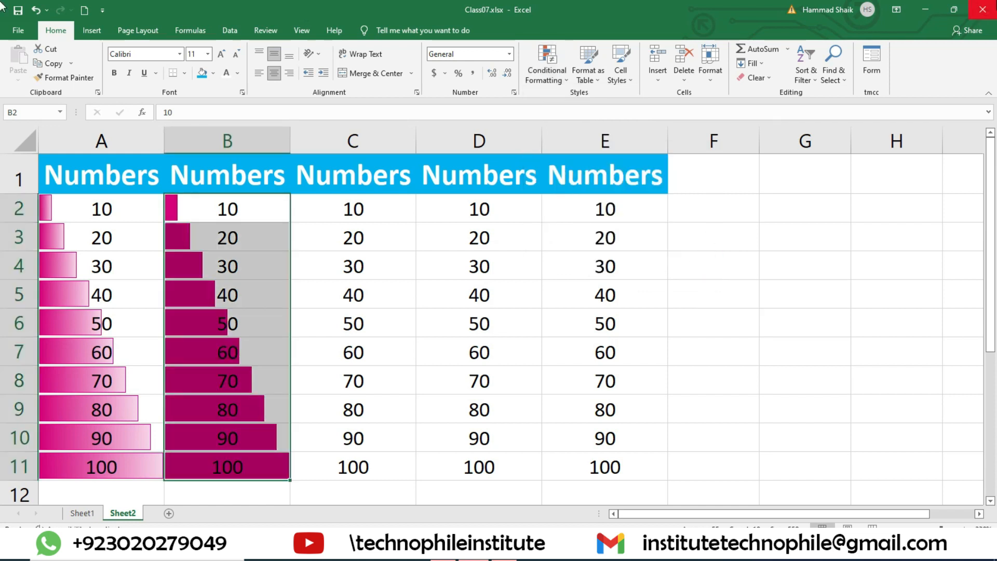
# - Apply a green-yellow color scale to C2:C11, with green for the highest values and yellow for the lowest
pyautogui.moveTo(376, 202); pyautogui.dragTo(378, 456)
pyautogui.click(559, 65)
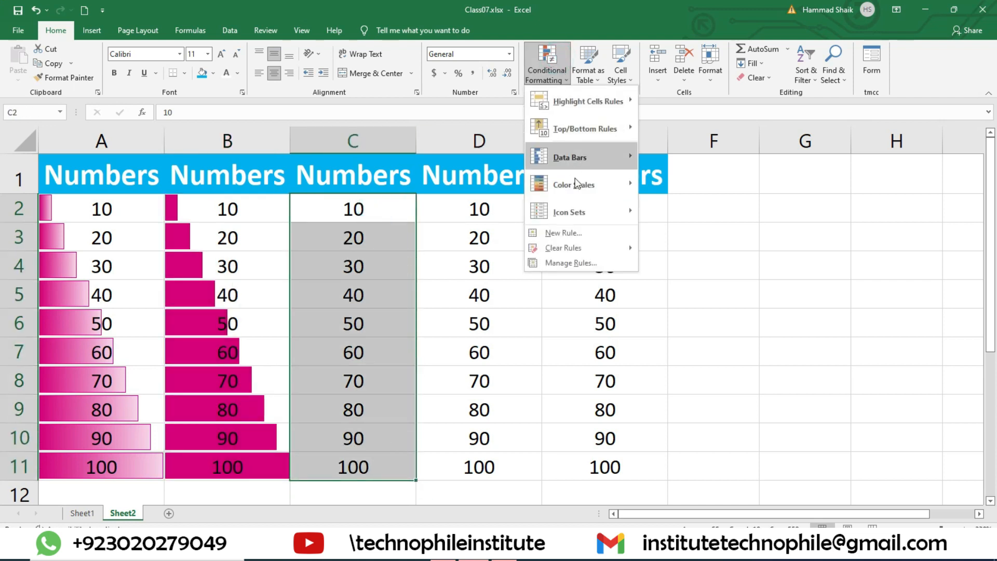
pyautogui.moveTo(576, 183)
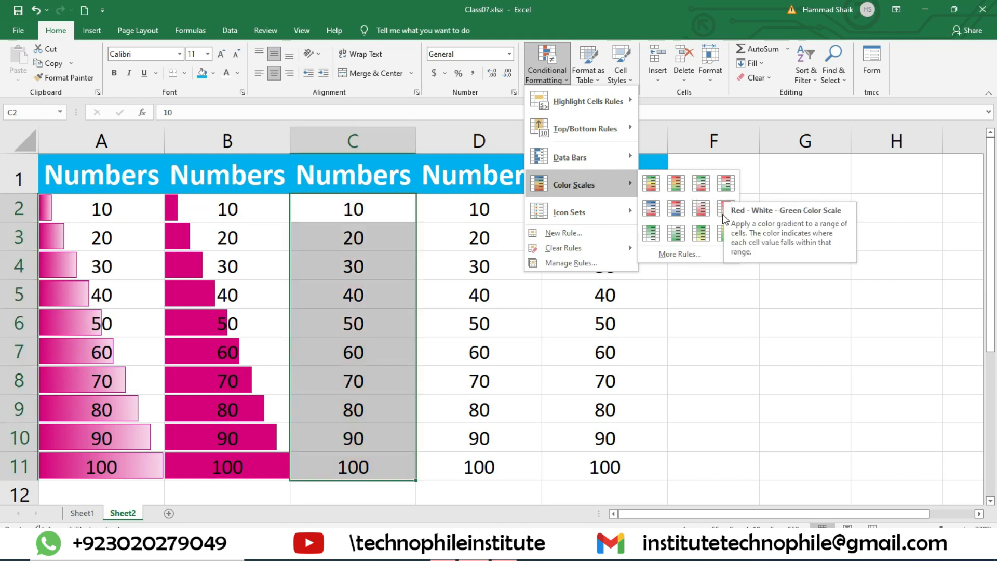
pyautogui.click(700, 236)
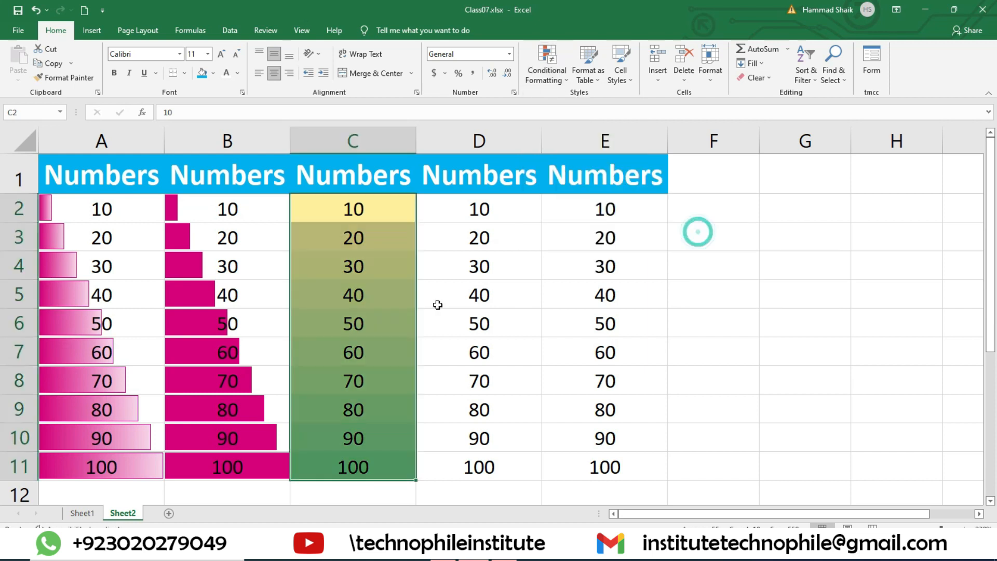
pyautogui.click(379, 201)
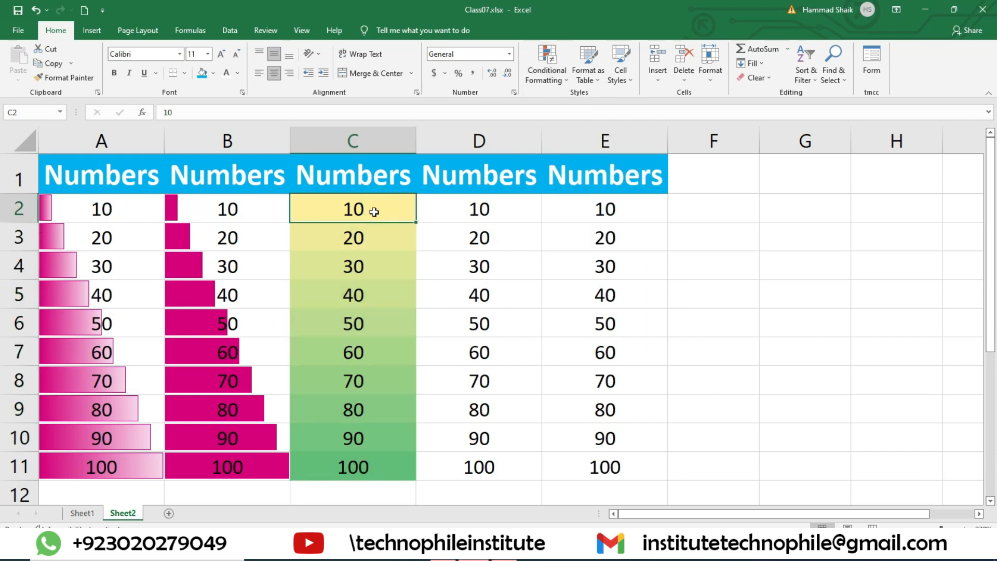
pyautogui.click(372, 234)
pyautogui.click(365, 267)
pyautogui.click(371, 290)
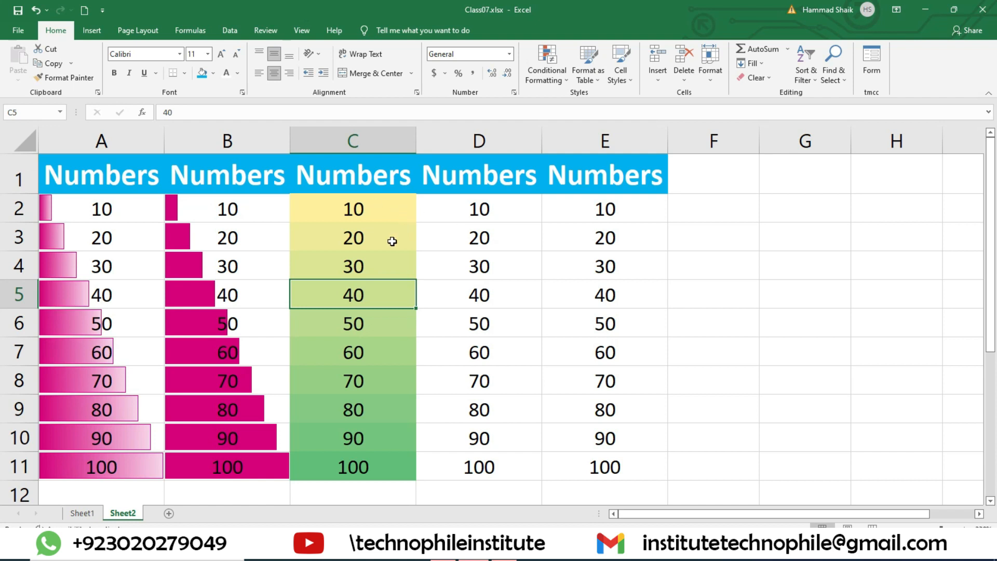
# - Apply the directional icon set with three colored arrows (green, yellow, red) to D2:D11
pyautogui.click(480, 209)
pyautogui.moveTo(482, 239); pyautogui.dragTo(479, 466)
pyautogui.click(547, 70)
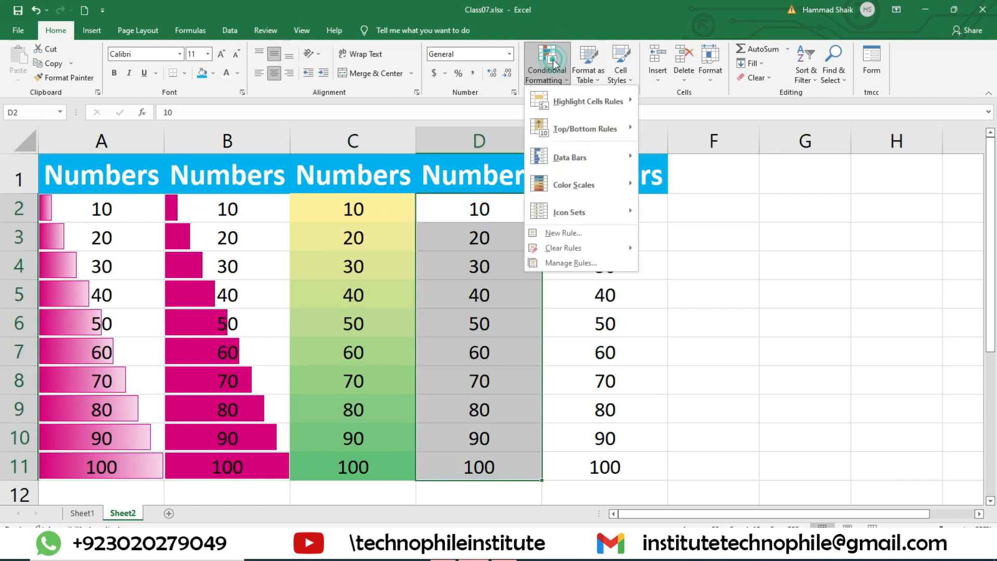
pyautogui.moveTo(599, 210)
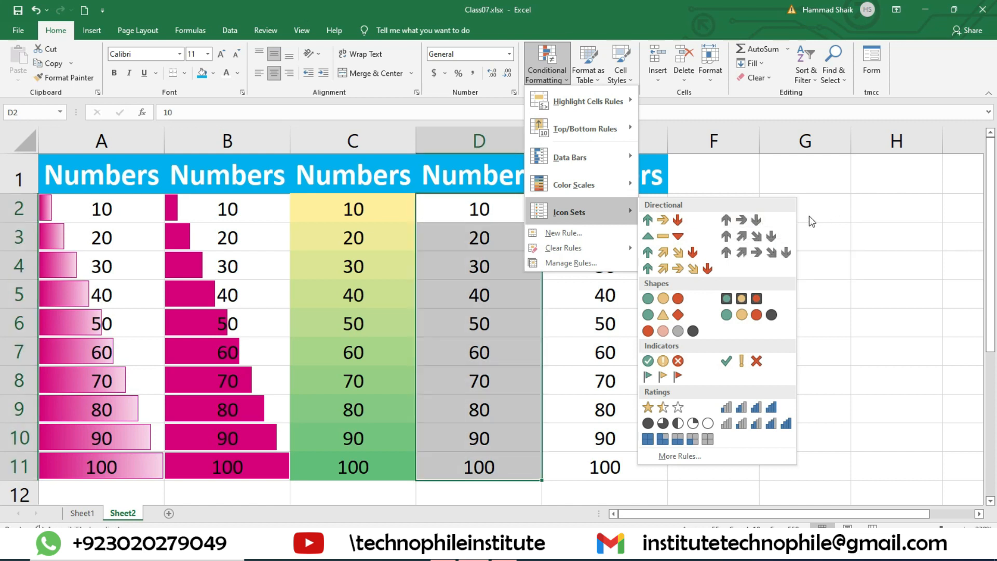
pyautogui.click(569, 218)
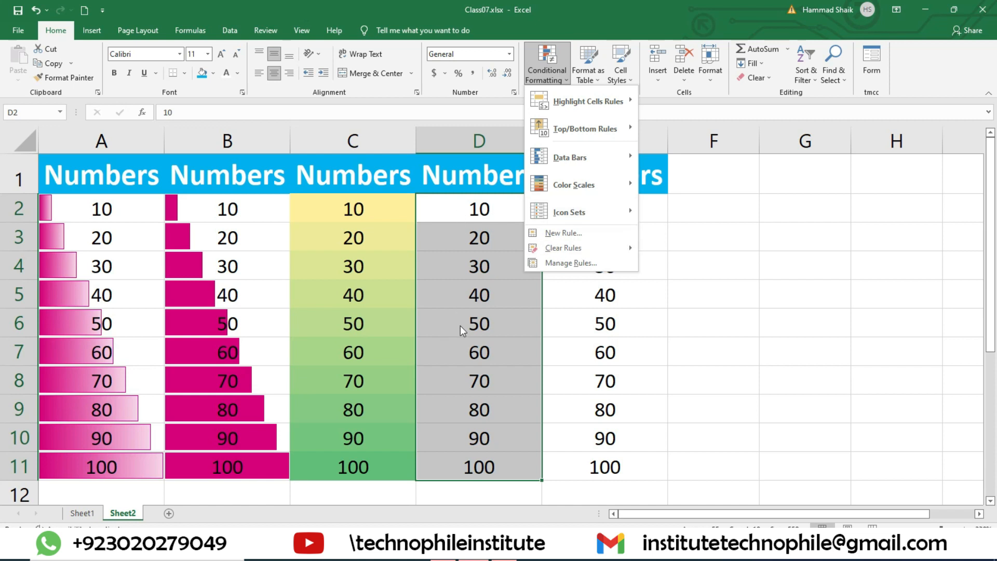
pyautogui.moveTo(613, 204)
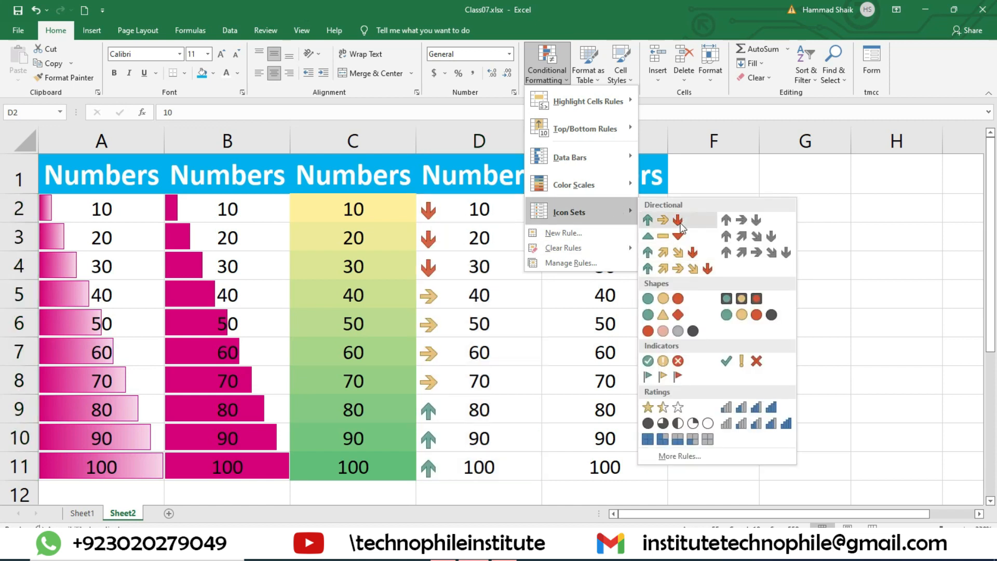
pyautogui.click(679, 223)
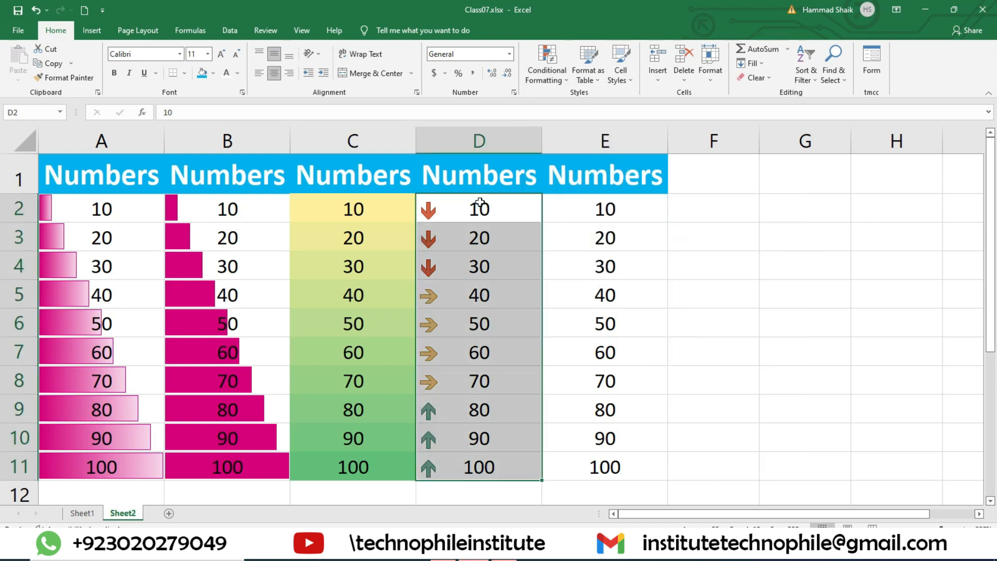
pyautogui.moveTo(463, 202); pyautogui.dragTo(463, 269)
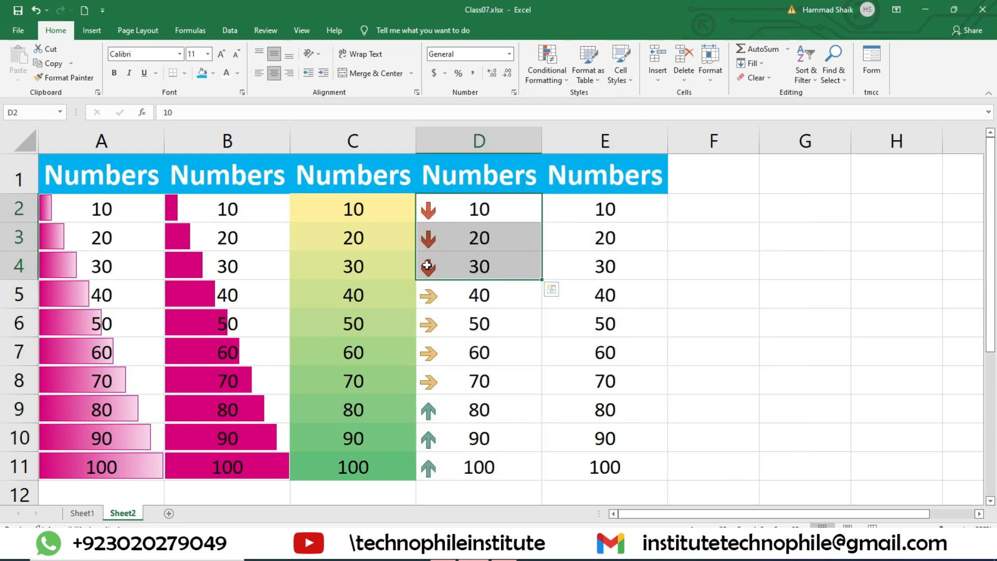
pyautogui.moveTo(439, 292); pyautogui.dragTo(451, 383)
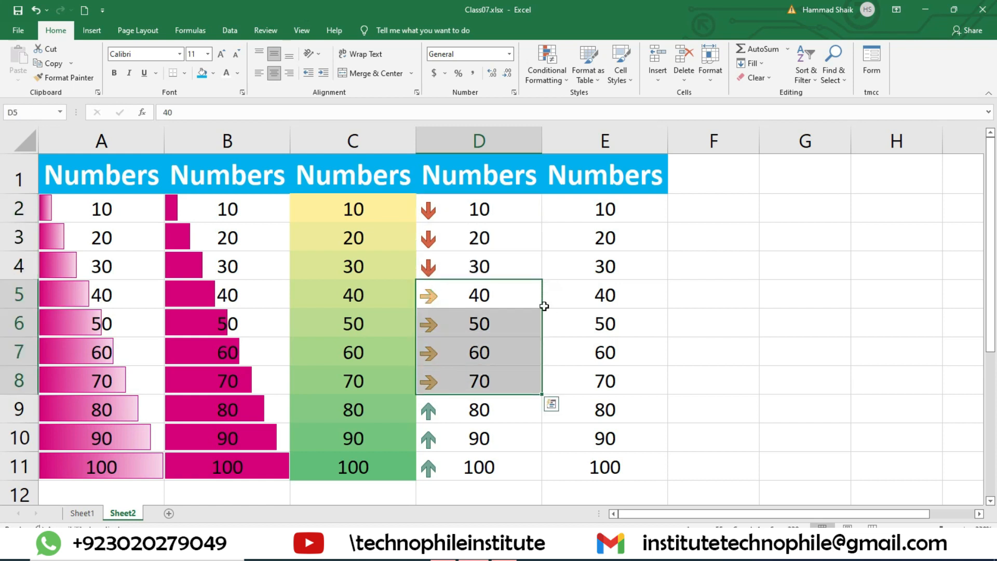
pyautogui.moveTo(474, 467); pyautogui.dragTo(467, 424)
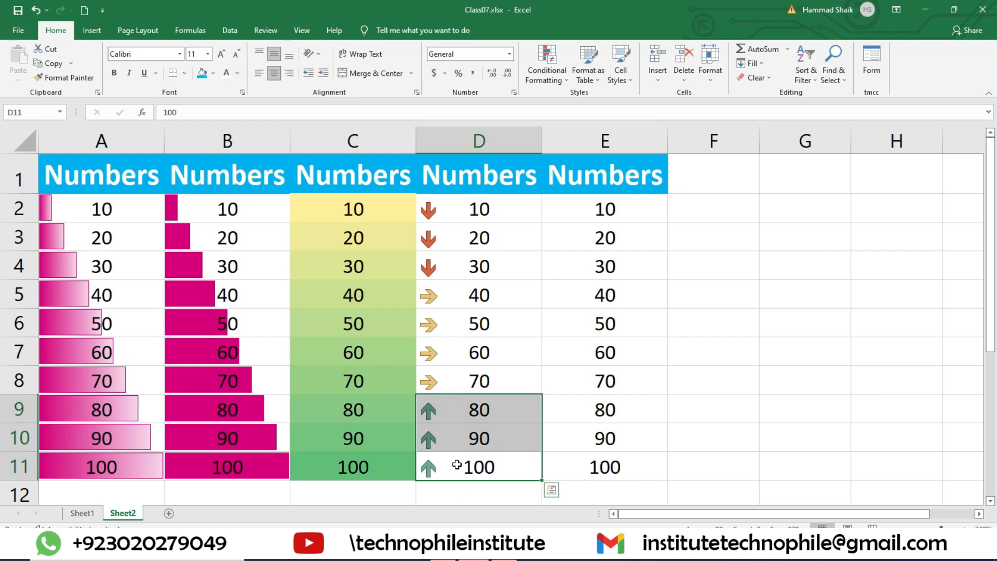
# - Change the value in cell D5 to 90
pyautogui.click(470, 294)
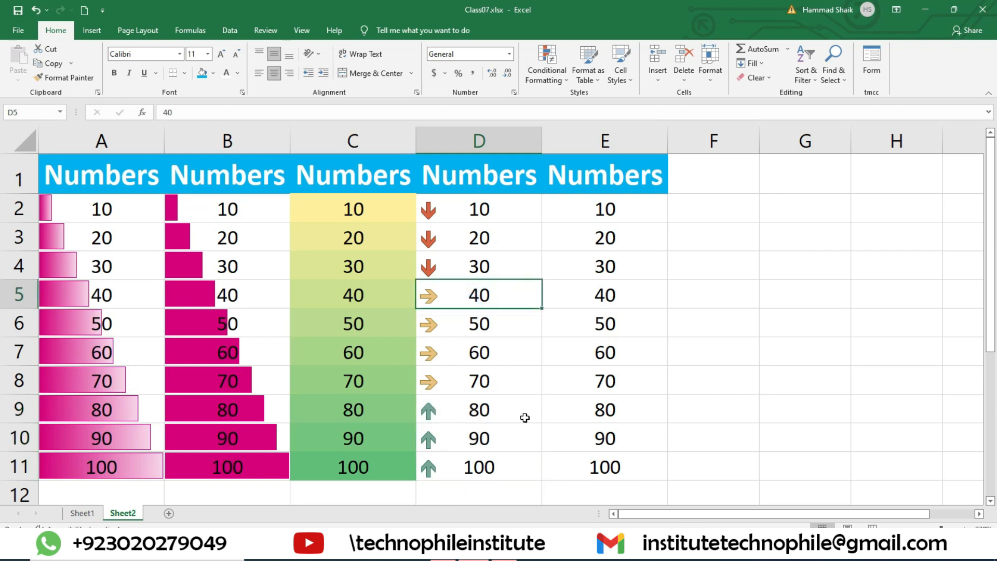
pyautogui.write('90')
pyautogui.press('Return')
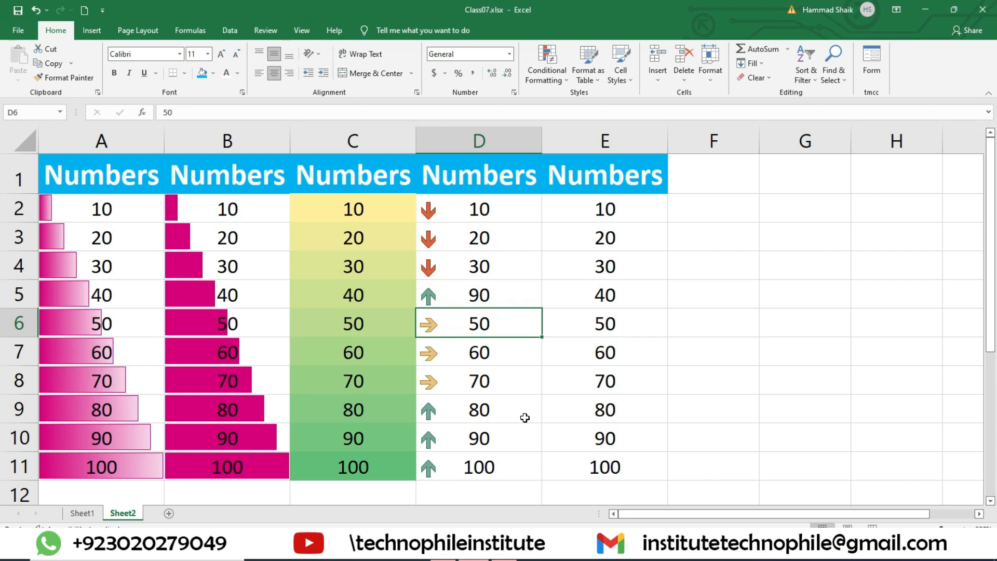
# - Apply the ratings icon set with five levels of signal bars to E2:E11
pyautogui.moveTo(578, 211); pyautogui.dragTo(588, 466)
pyautogui.click(547, 70)
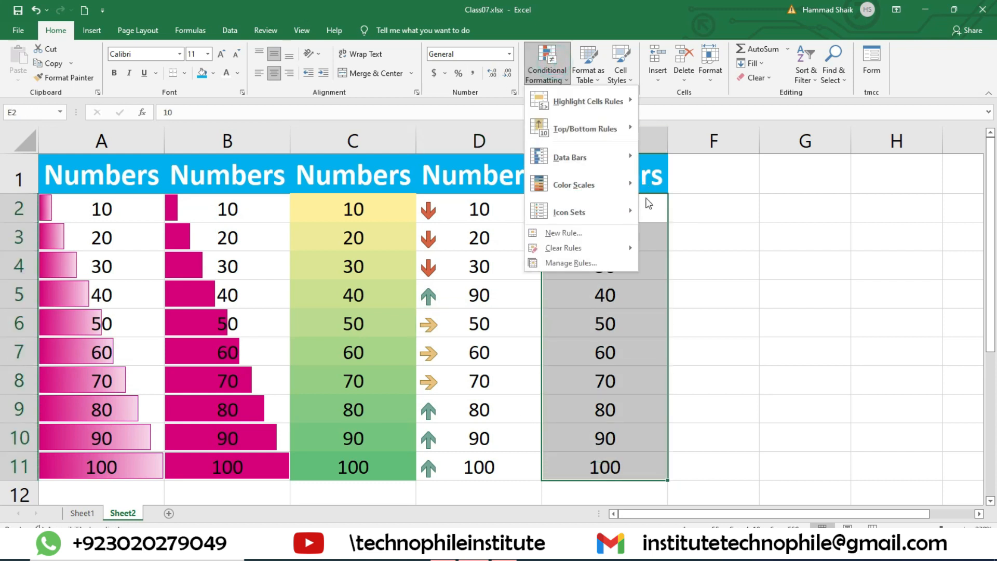
pyautogui.moveTo(586, 217)
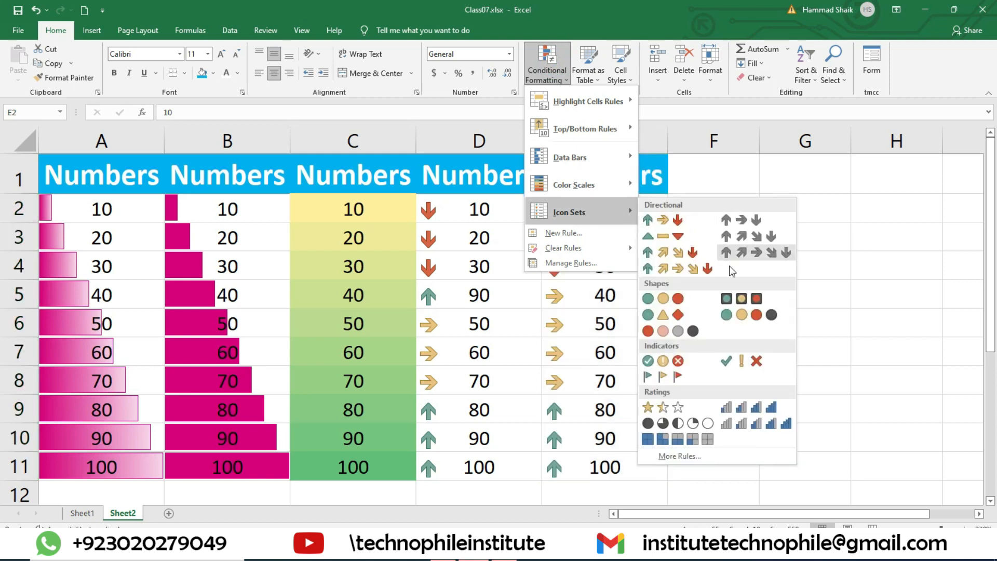
pyautogui.click(767, 423)
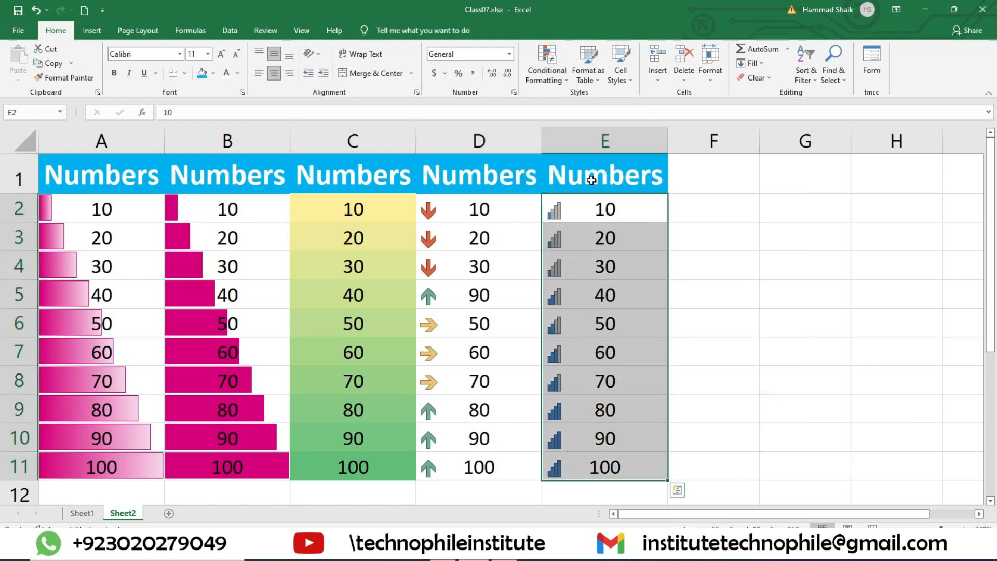
# - Clear the icon set rule from the selected cells E2:E11
pyautogui.click(546, 72)
pyautogui.moveTo(576, 249)
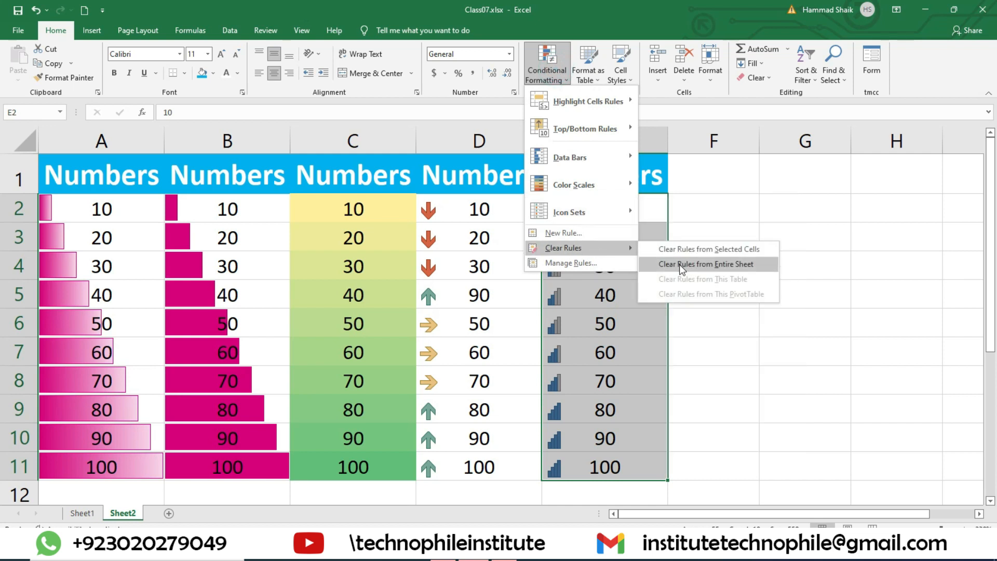
pyautogui.click(709, 251)
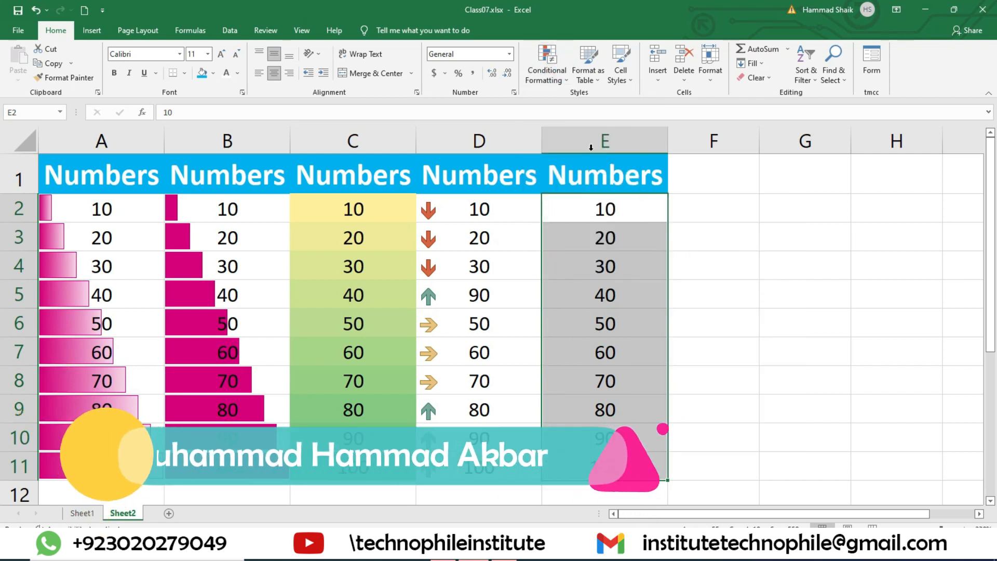
# - Clear the conditional formatting rules from the entire sheet
pyautogui.click(549, 67)
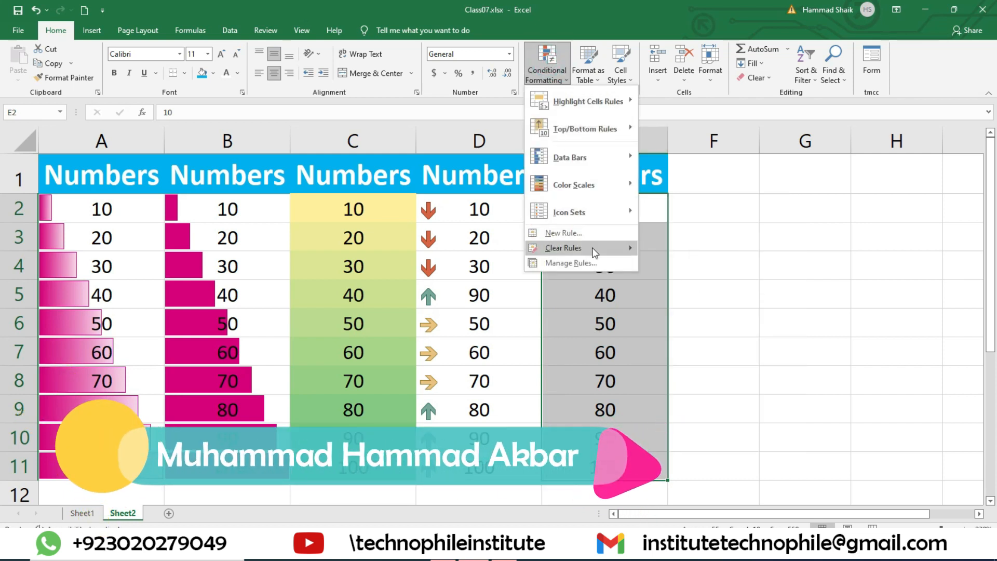
pyautogui.moveTo(571, 248)
pyautogui.click(737, 266)
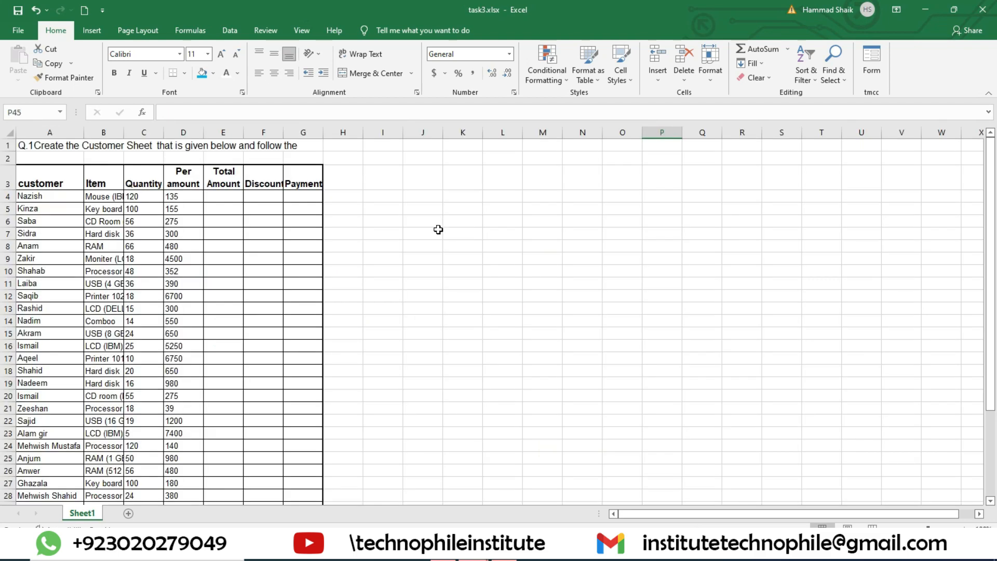
# - Widen the Item column in the task3.xlsx customer sheet to fit its entries and go over the customer, Item and Quantity columns
pyautogui.click(124, 132)
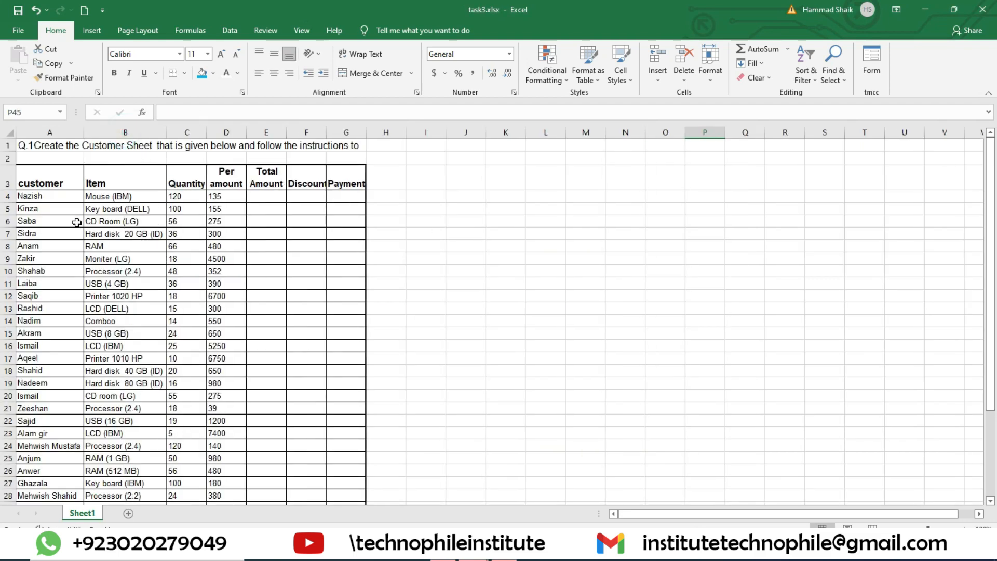
pyautogui.click(50, 133)
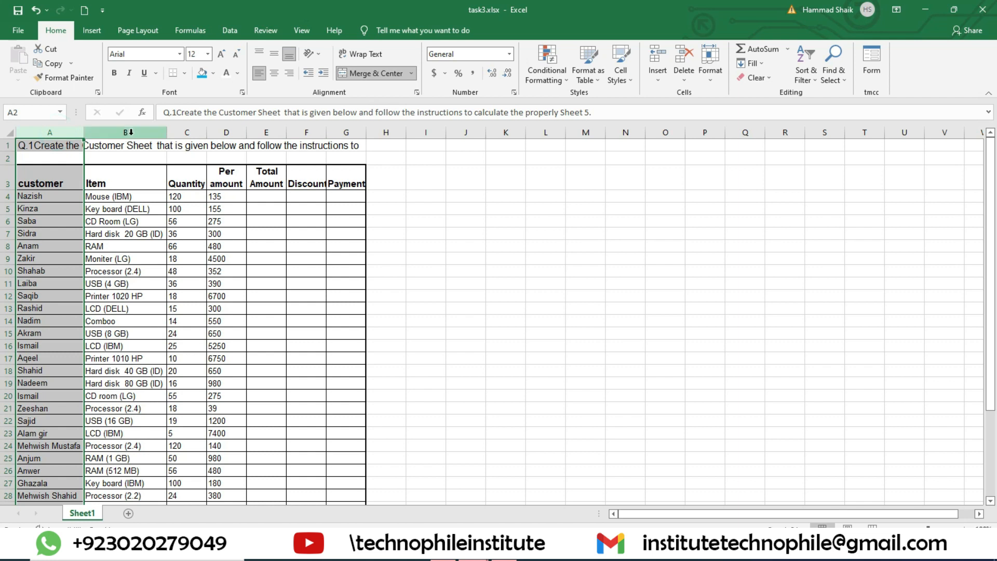
pyautogui.click(125, 132)
pyautogui.click(188, 133)
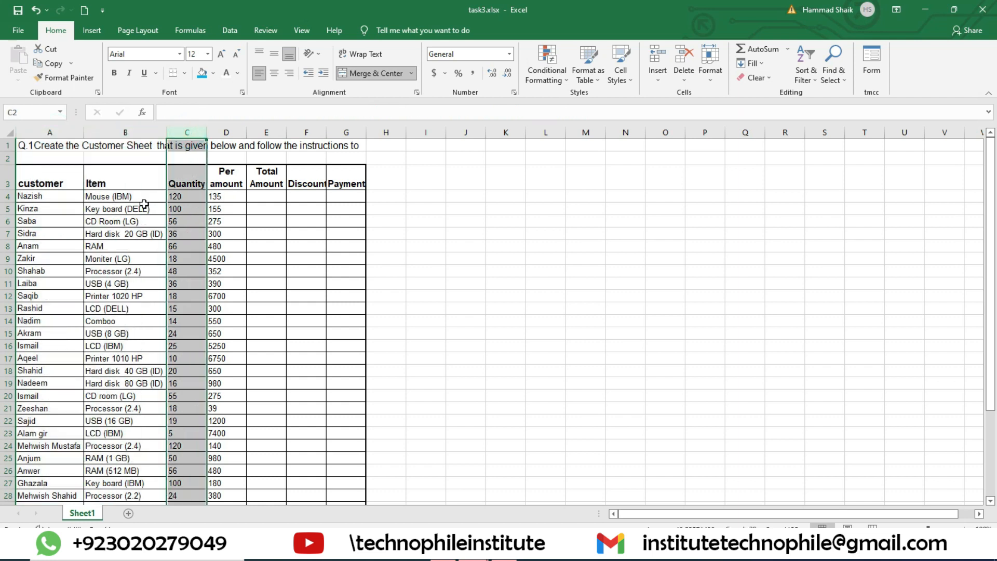
# - Examine how the Quantity, Per amount and Total Amount cells relate in the first customer row
pyautogui.click(188, 197)
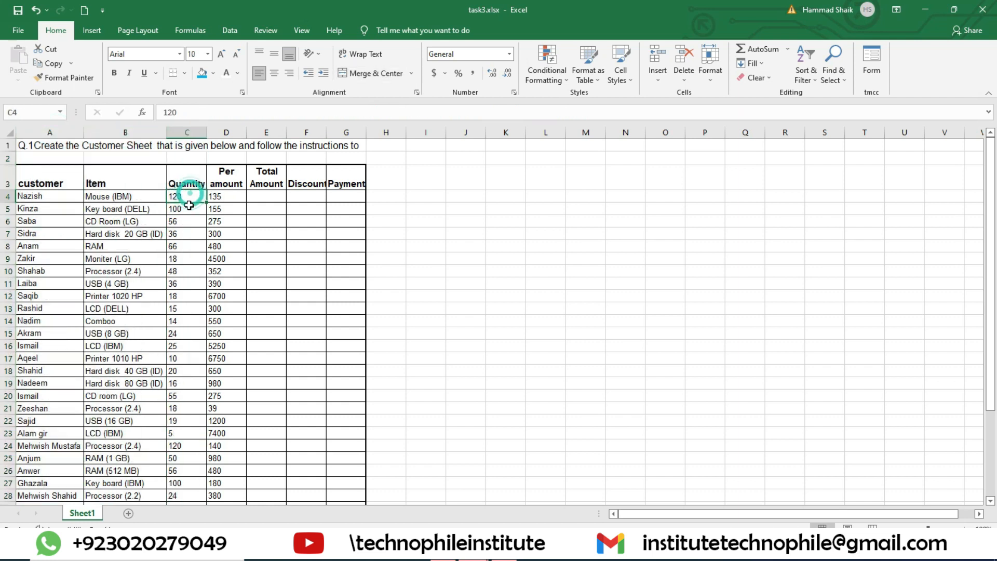
pyautogui.click(228, 182)
pyautogui.click(175, 178)
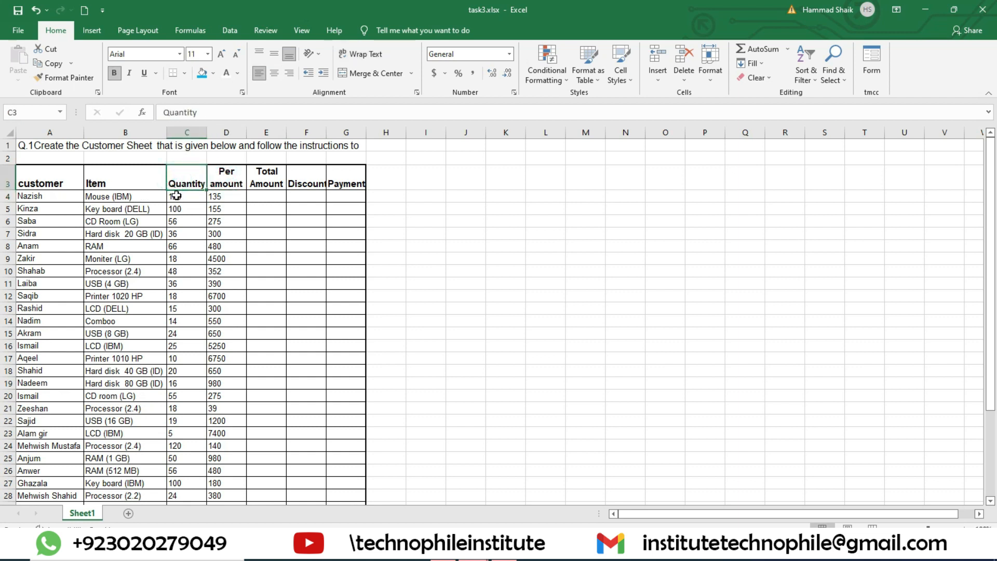
pyautogui.click(175, 196)
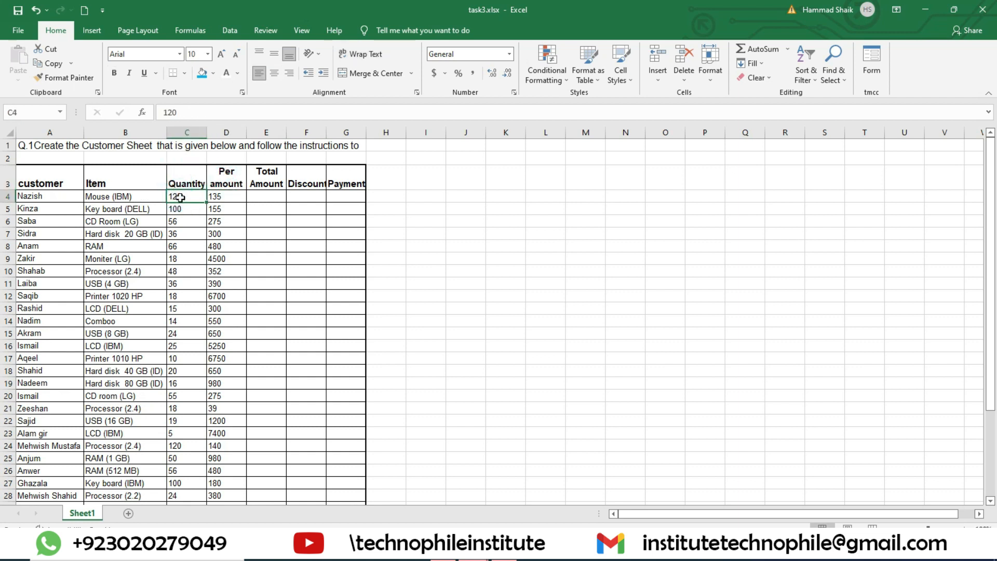
pyautogui.moveTo(168, 195); pyautogui.dragTo(225, 167)
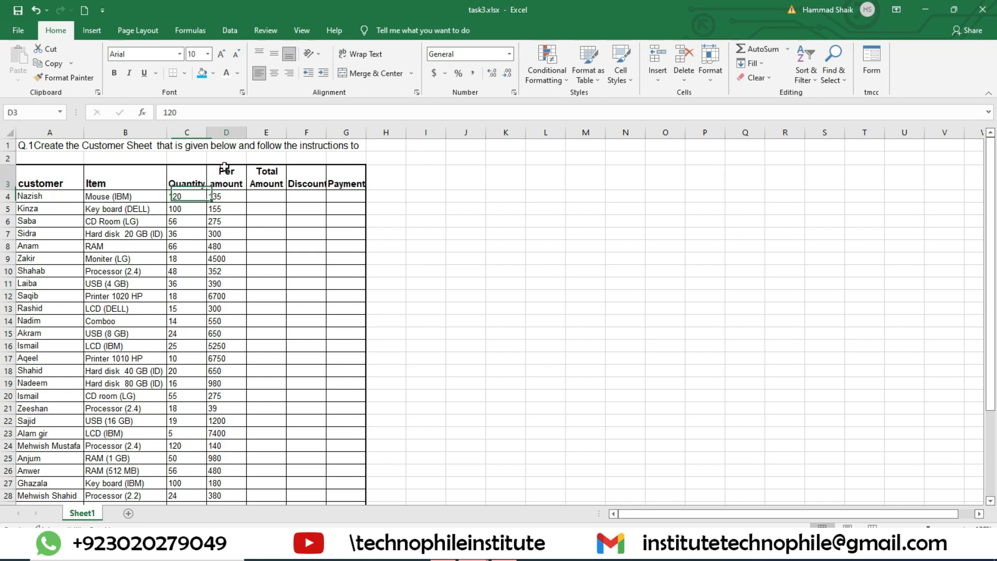
pyautogui.click(223, 197)
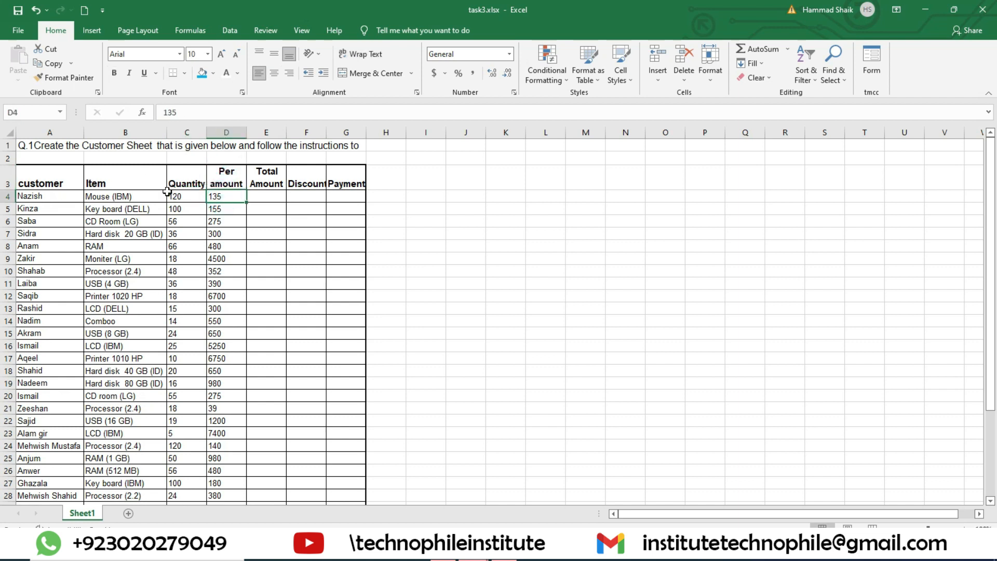
pyautogui.click(224, 194)
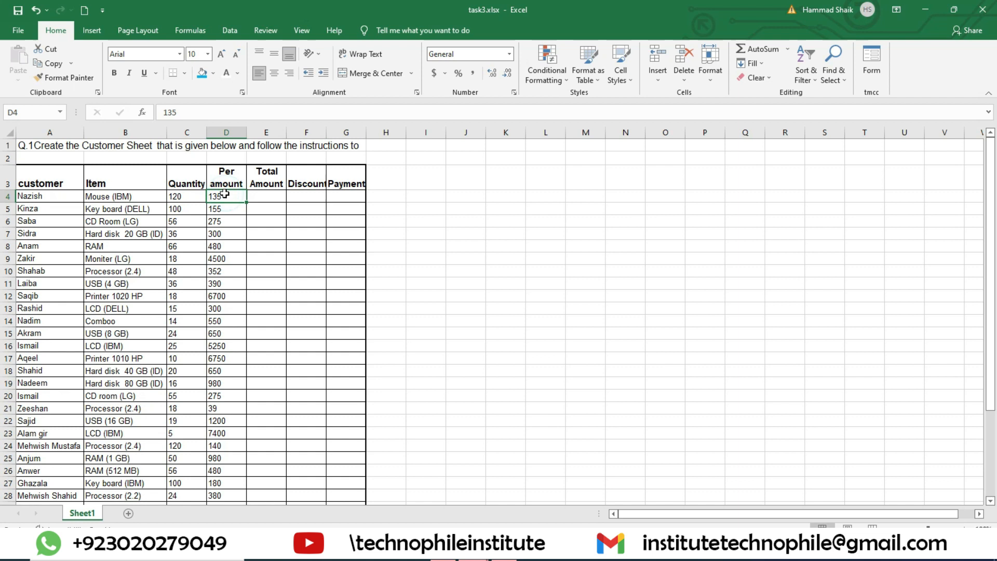
pyautogui.click(179, 197)
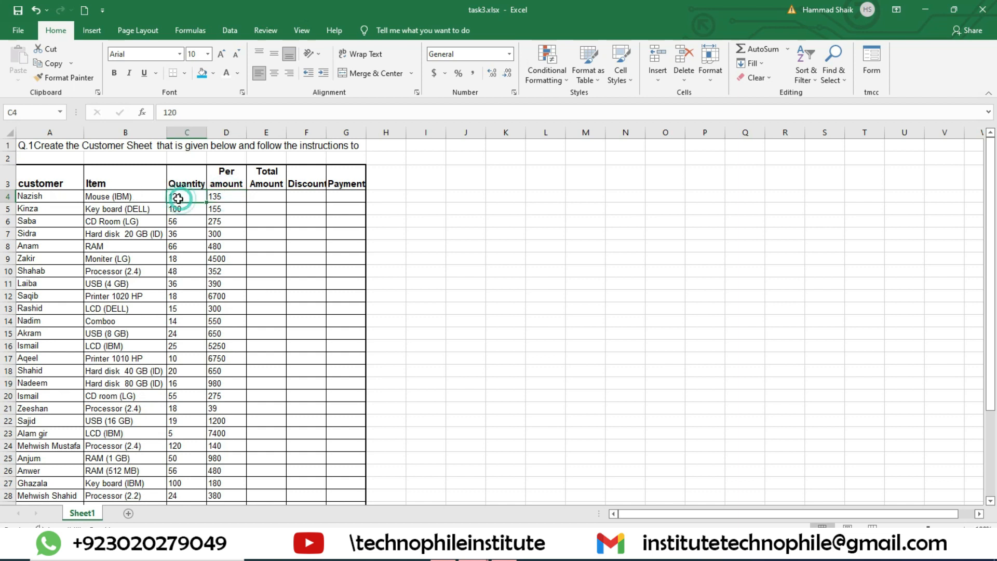
pyautogui.click(270, 196)
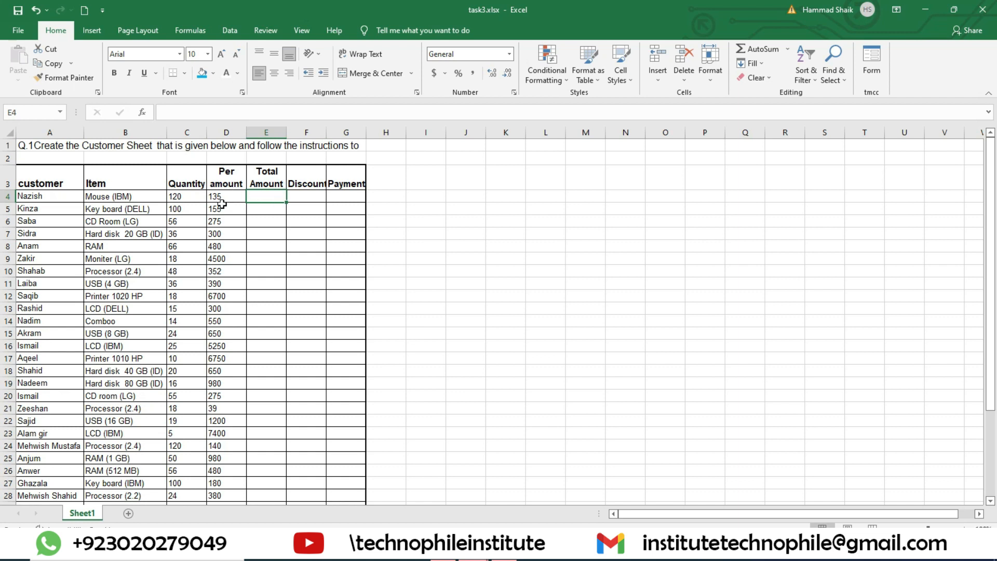
pyautogui.click(187, 197)
pyautogui.click(252, 196)
pyautogui.click(218, 197)
pyautogui.click(187, 199)
pyautogui.click(265, 197)
# - Review the calculation instructions below the customer table and widen the Total Amount column slightly
pyautogui.scroll(-7, 238, 280)
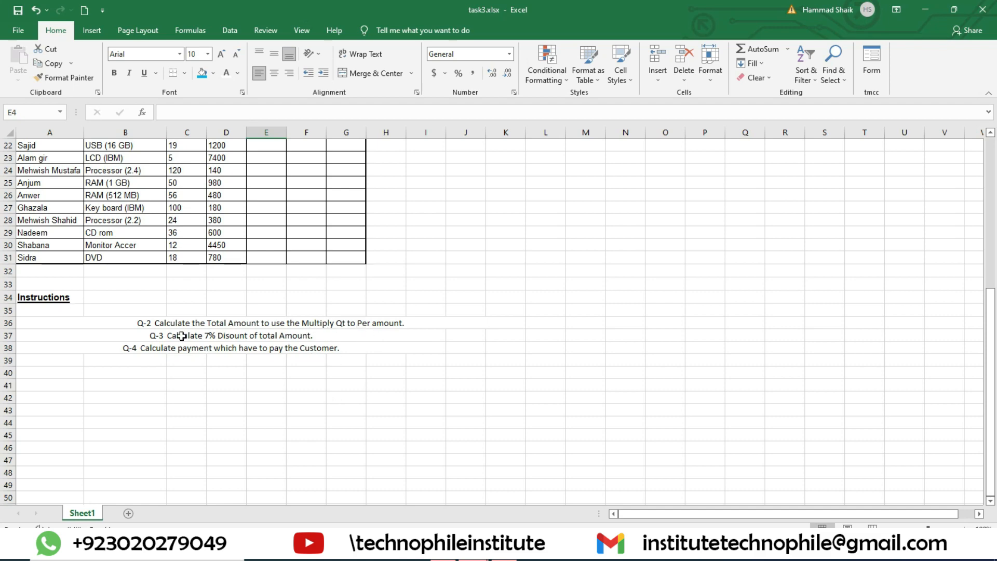
pyautogui.scroll(5, 369, 427)
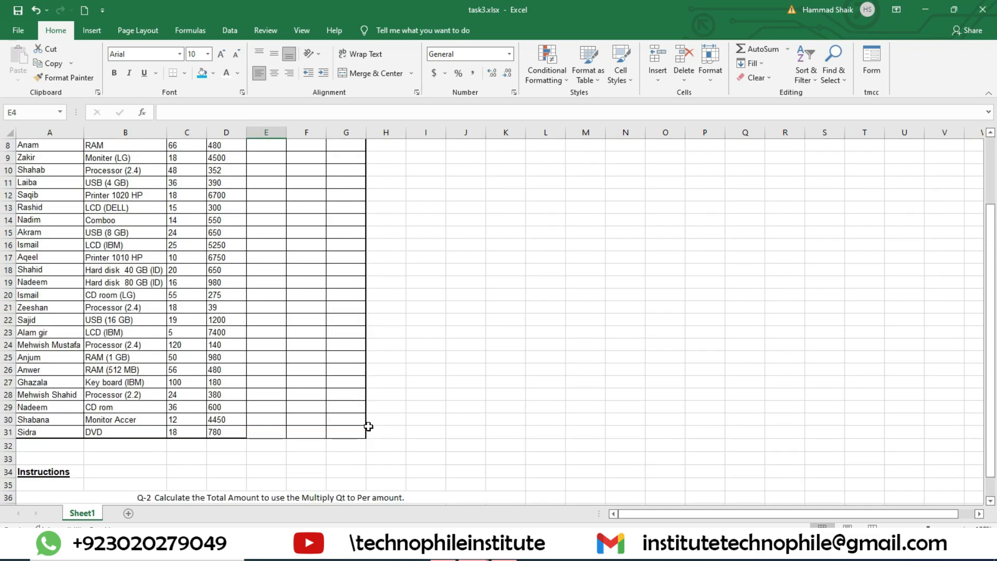
pyautogui.scroll(3, 369, 426)
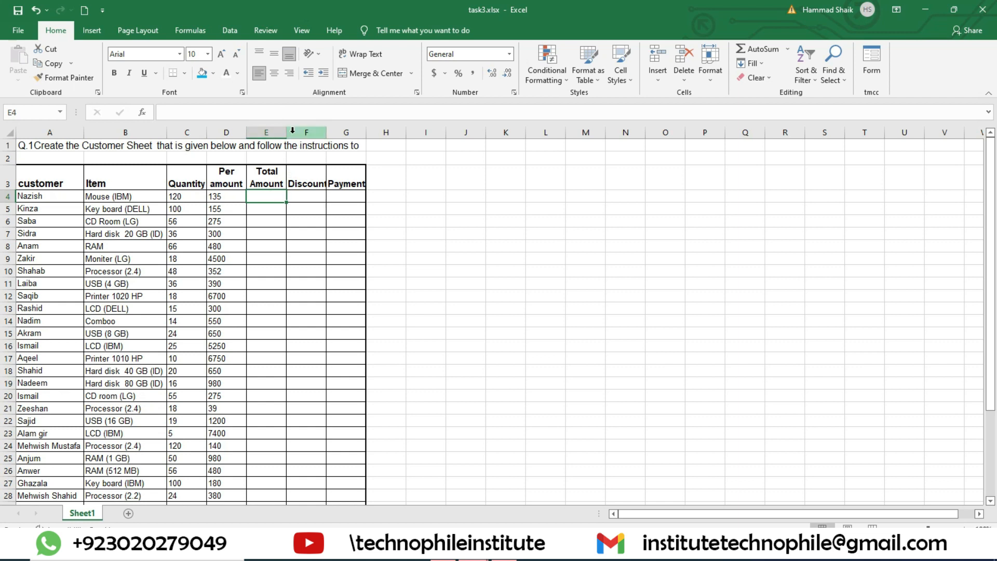
pyautogui.moveTo(284, 130); pyautogui.dragTo(289, 131)
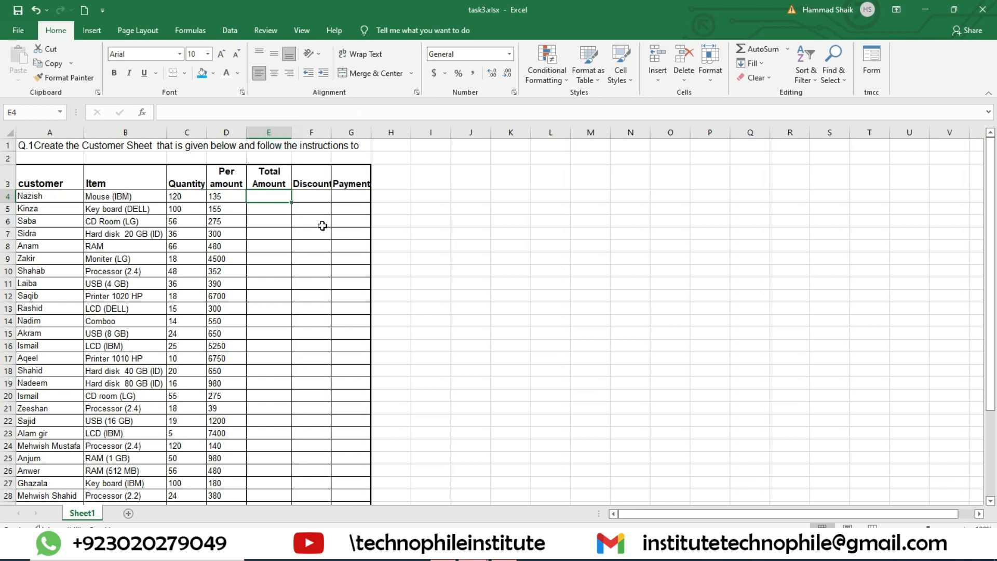